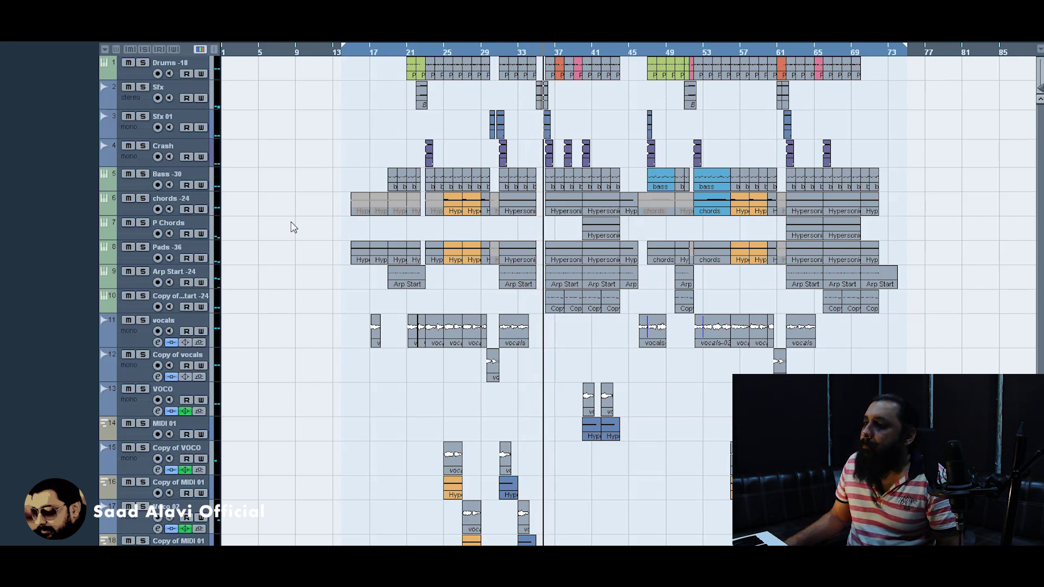
Rename the Copy of Arp Start -24 track as Lead Nexus.
double_click(192, 297)
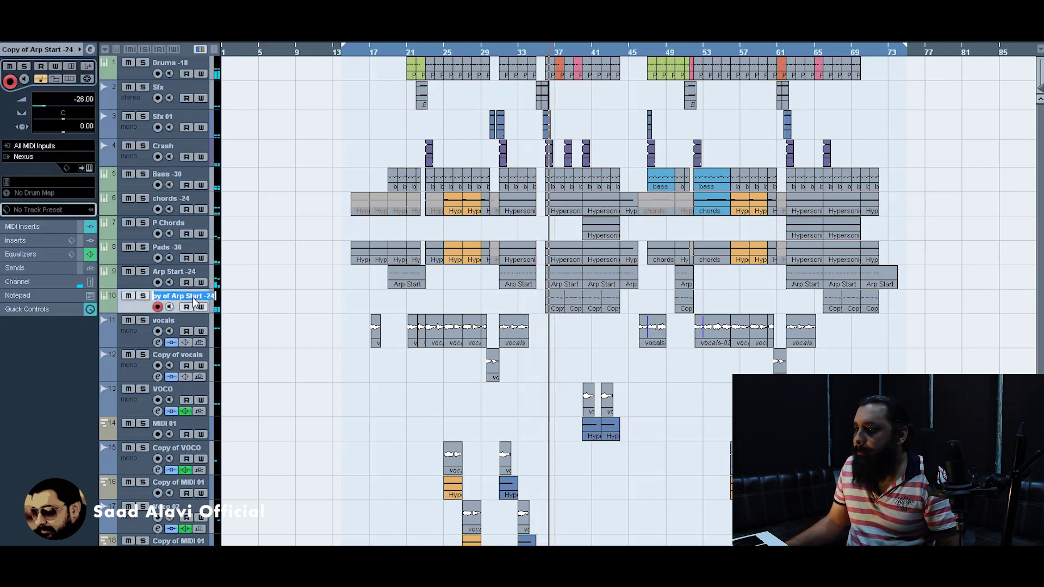
text(L)
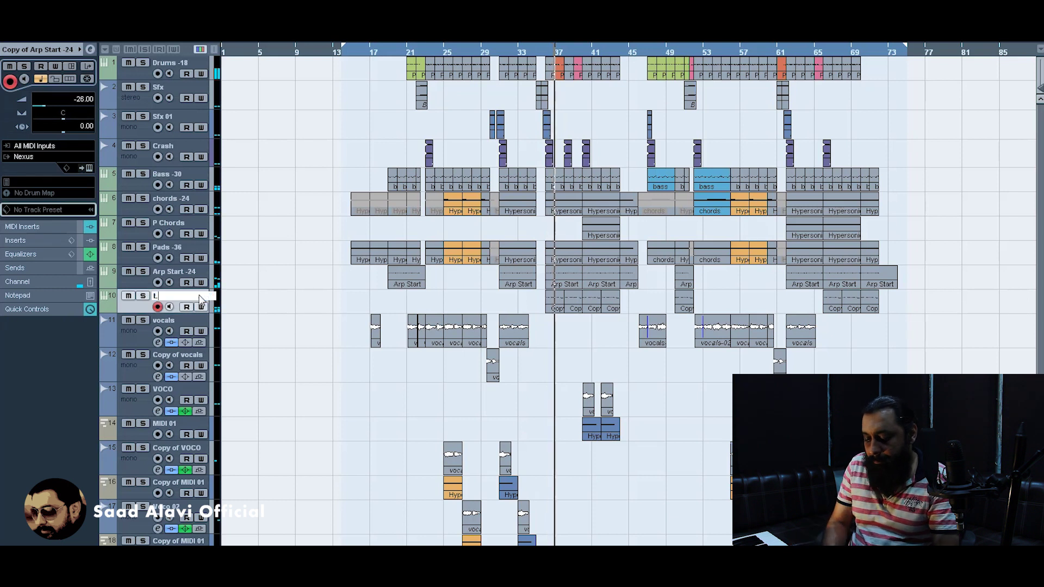
text(ead Nexus)
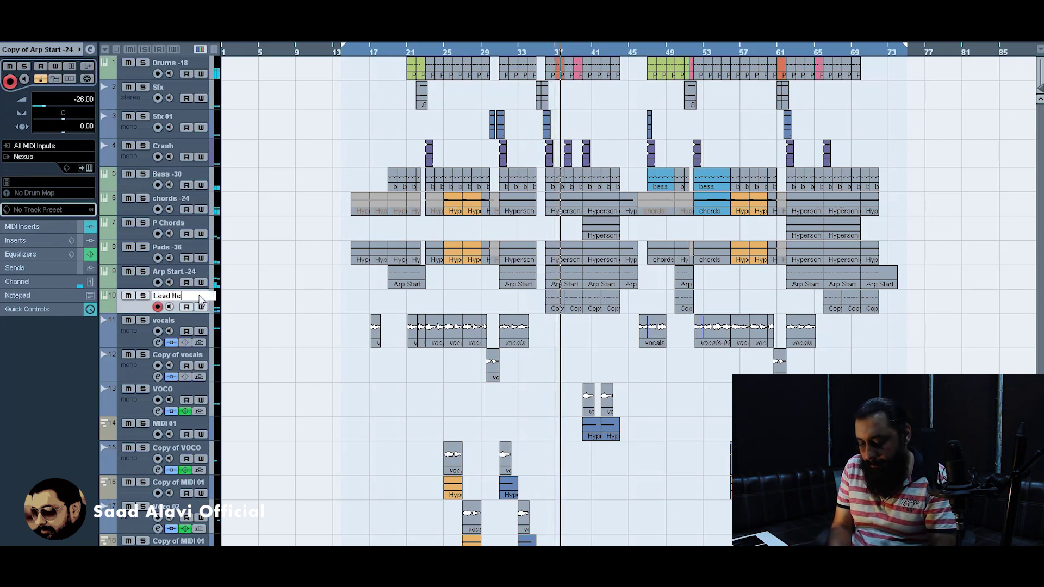
key(Return)
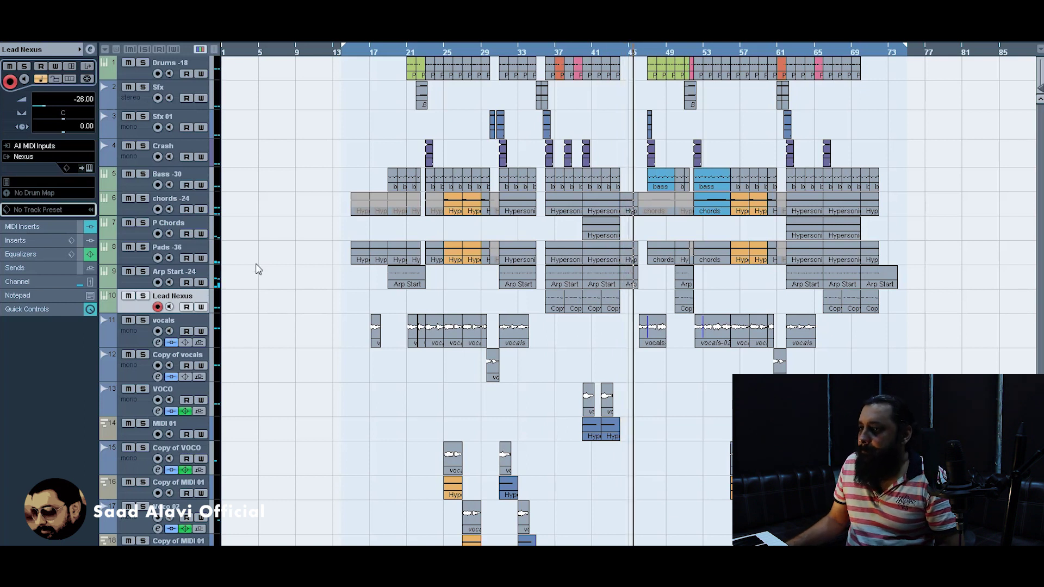
Look over the project's tracks from Arp Start -24 and Lead Nexus through to the vocal tracks.
click(194, 269)
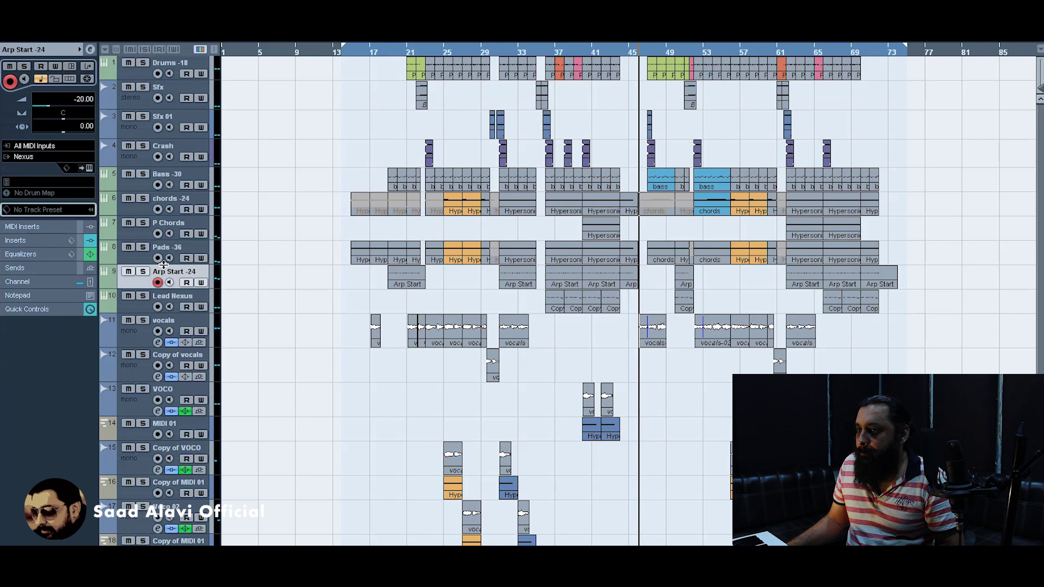
click(176, 298)
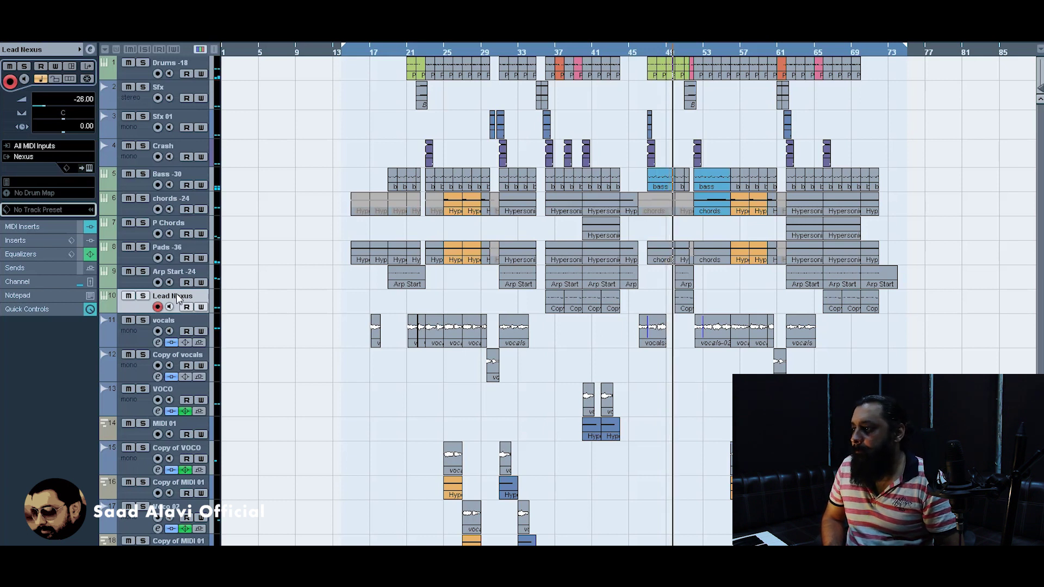
scroll(485, 159, down, 3)
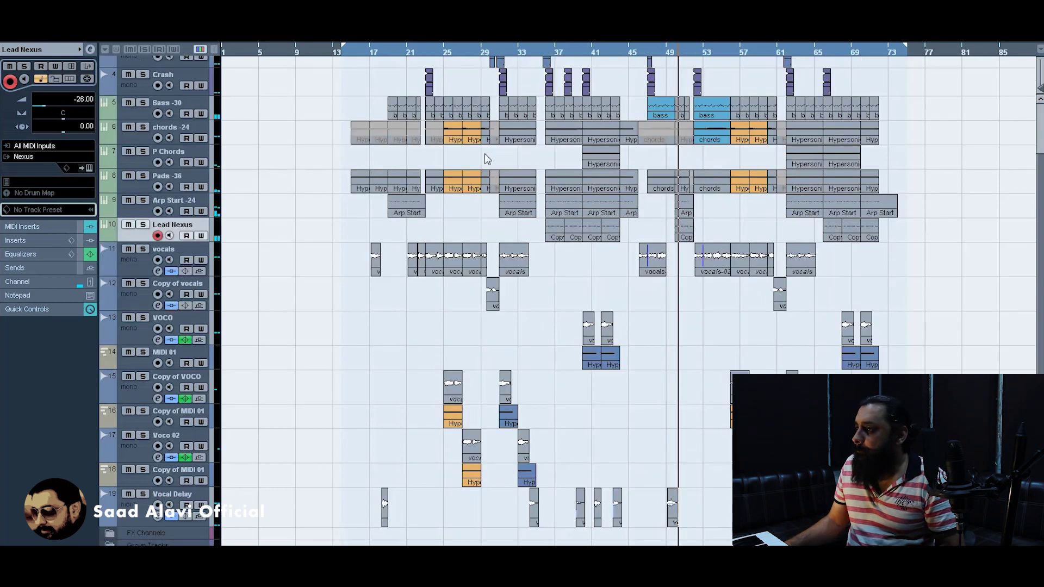
scroll(460, 285, up, 3)
scroll(461, 286, down, 3)
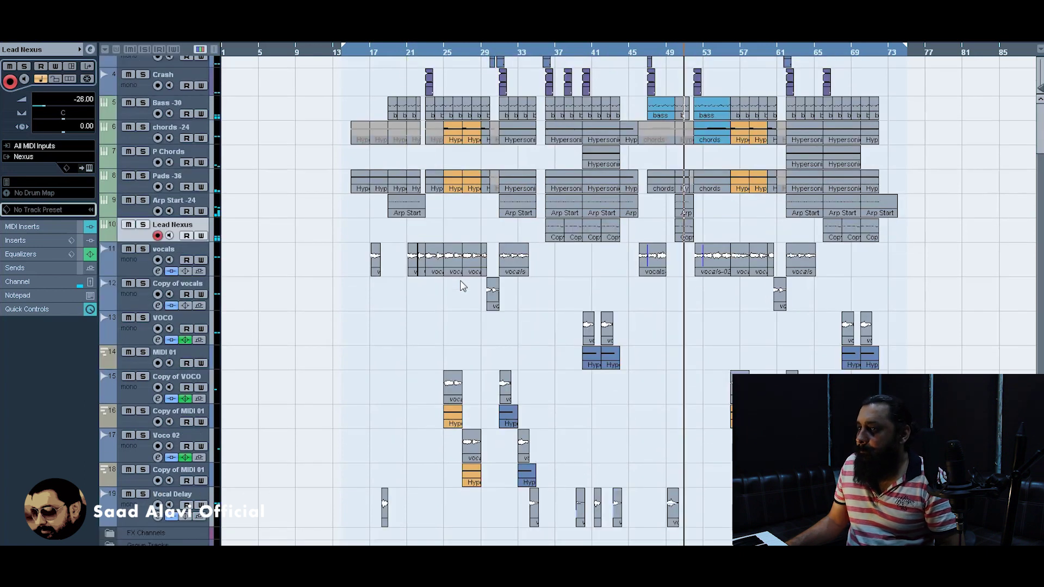
scroll(460, 286, up, 3)
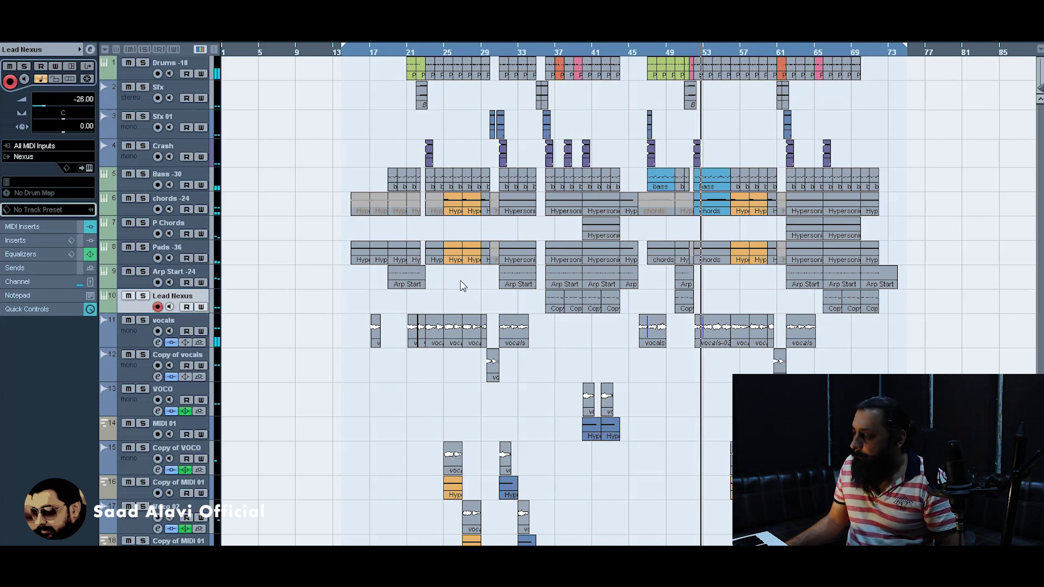
scroll(461, 286, down, 3)
scroll(460, 282, up, 3)
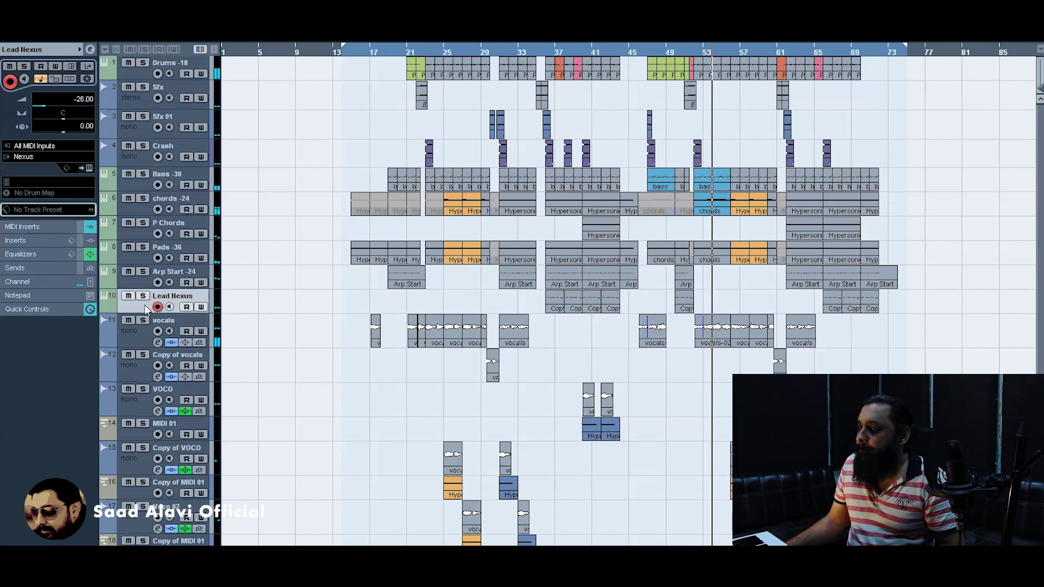
Add a folder track directly below Lead Nexus and name it Vocal.
right_click(165, 312)
mouse_move(190, 313)
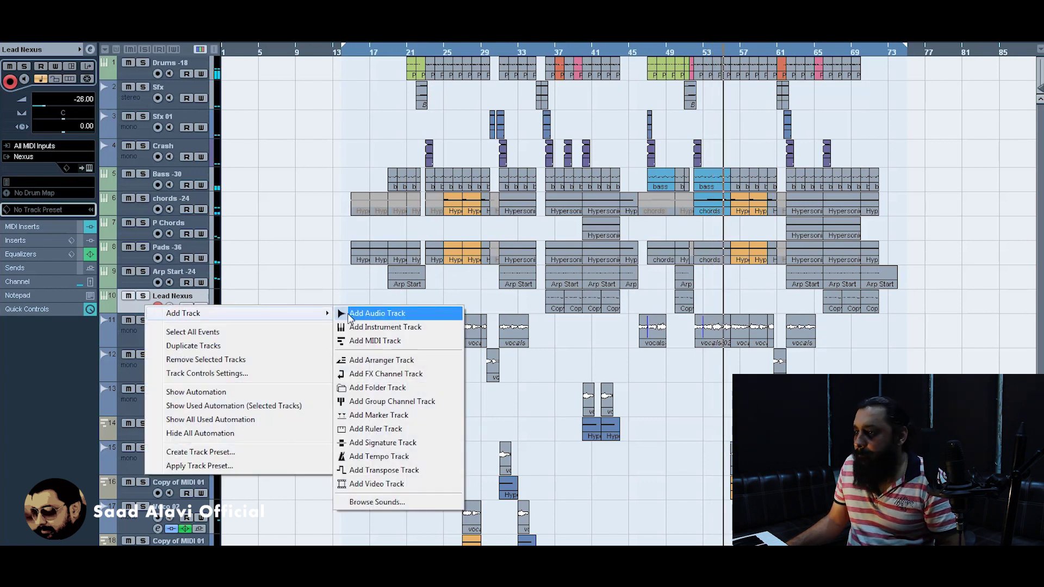
click(370, 388)
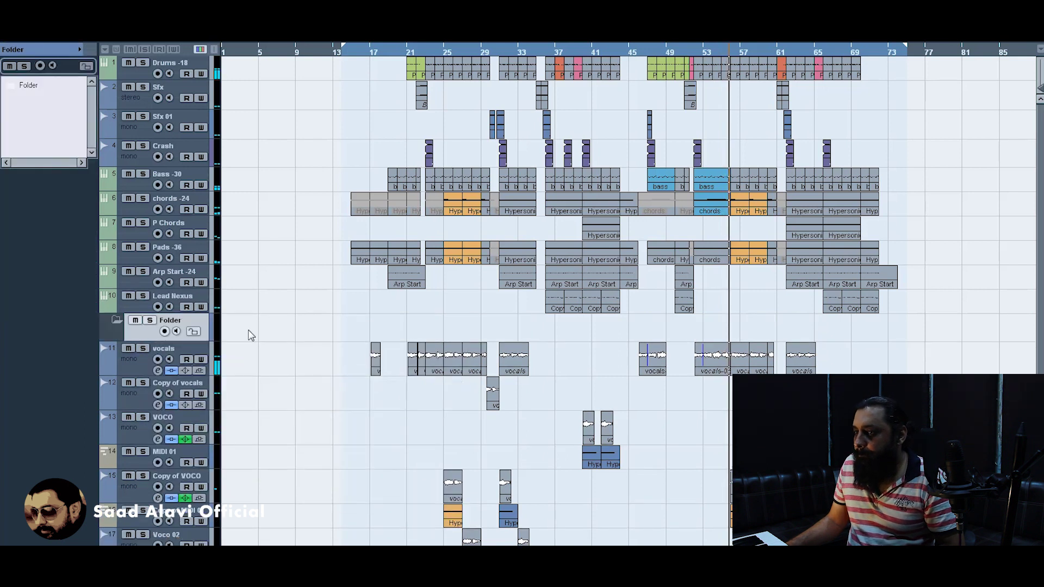
double_click(181, 323)
text(Vocal)
key(Return)
Move all tracks from vocals through Vocal Delay into the Vocal folder and collapse the folder.
scroll(226, 359, down, 3)
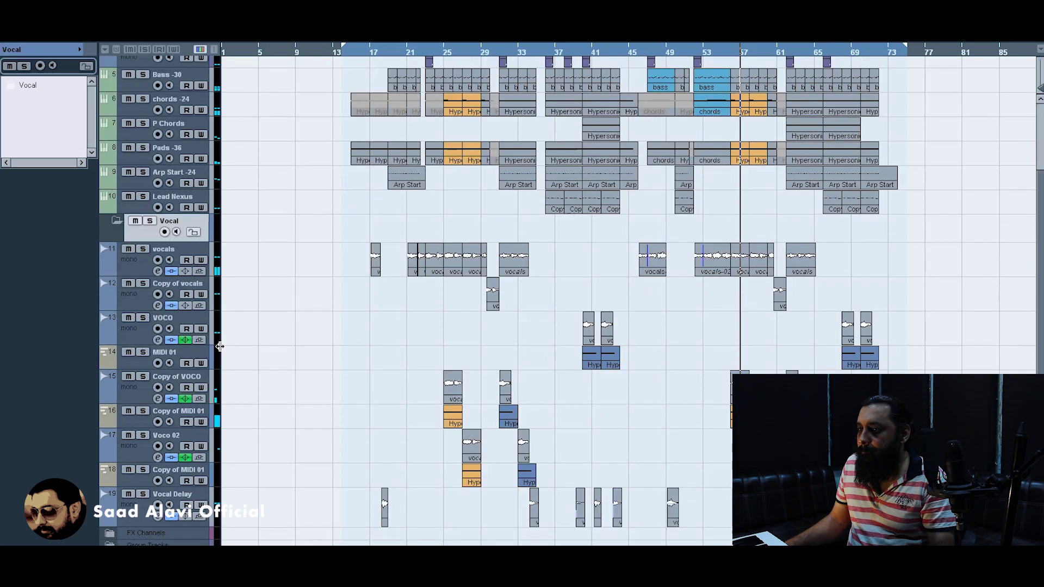
click(197, 251)
key(shift+Down)
key(shift+Down)
key(shift+Down)
key(shift+Down)
key(shift+Down)
key(shift+Down)
key(shift+Down)
key(shift+Down)
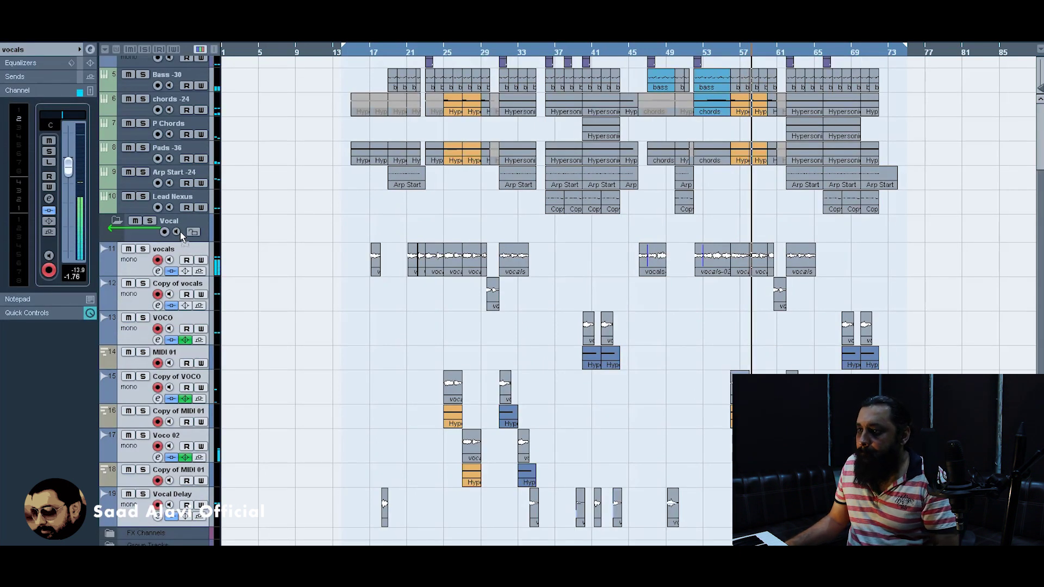
click(181, 231)
click(117, 220)
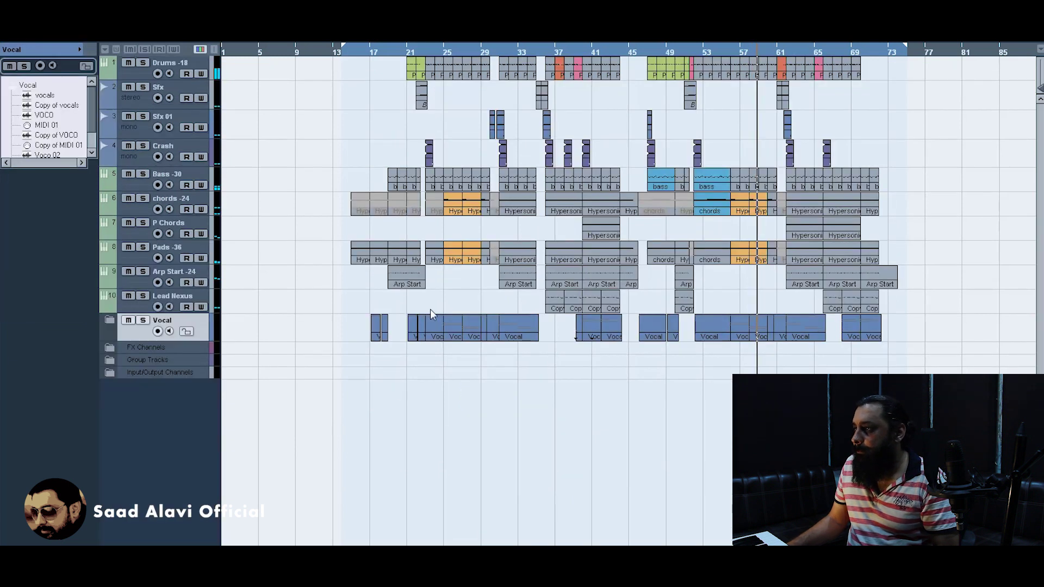
Add another folder track named Music and place it at the top of the track list.
right_click(168, 433)
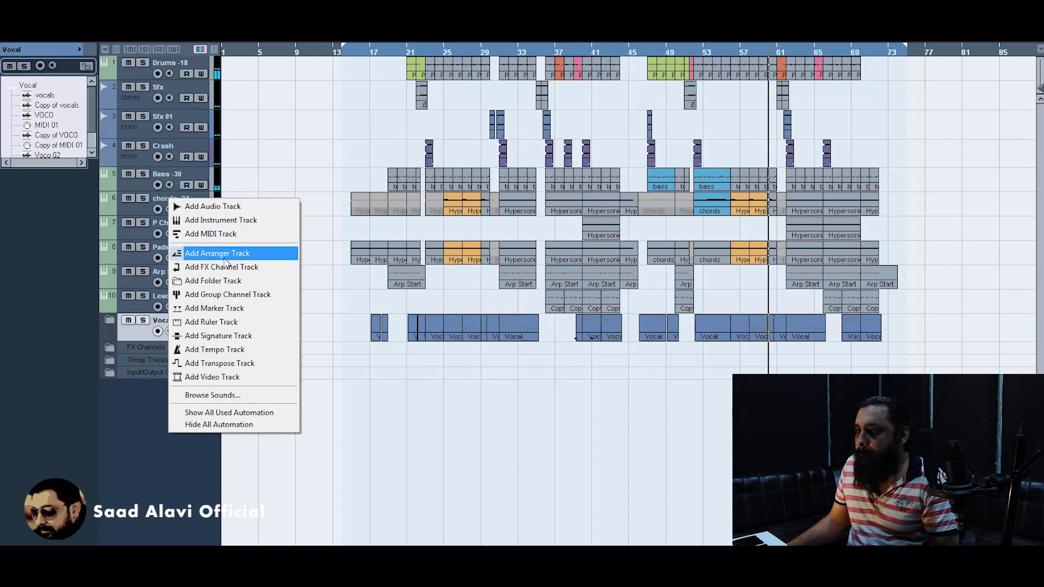
click(225, 282)
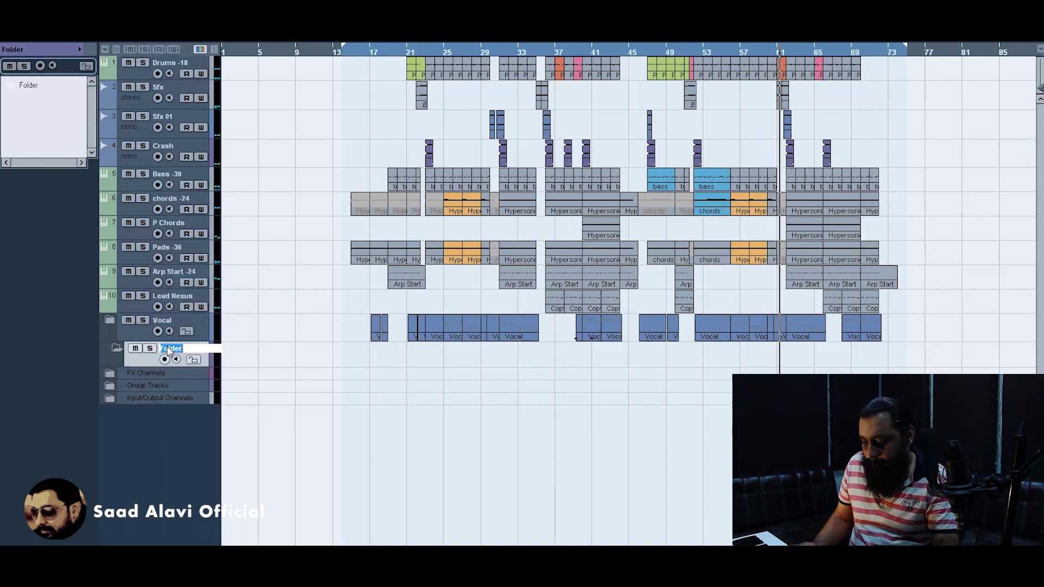
text(c)
key(Return)
drag(170, 352, 176, 71)
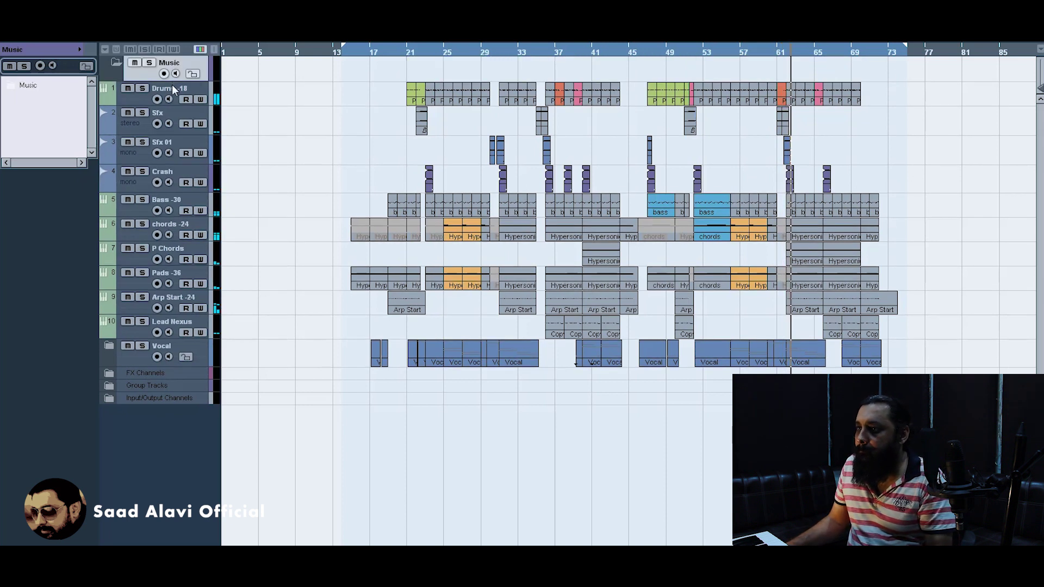
Move all tracks from Drums -18 through Lead Nexus into the Music folder and collapse the folder.
click(172, 86)
key(shift+Down)
key(shift+Down)
key(shift+Down)
key(shift+Down)
key(shift+Down)
key(shift+Down)
key(shift+Down)
key(shift+Down)
key(shift+Down)
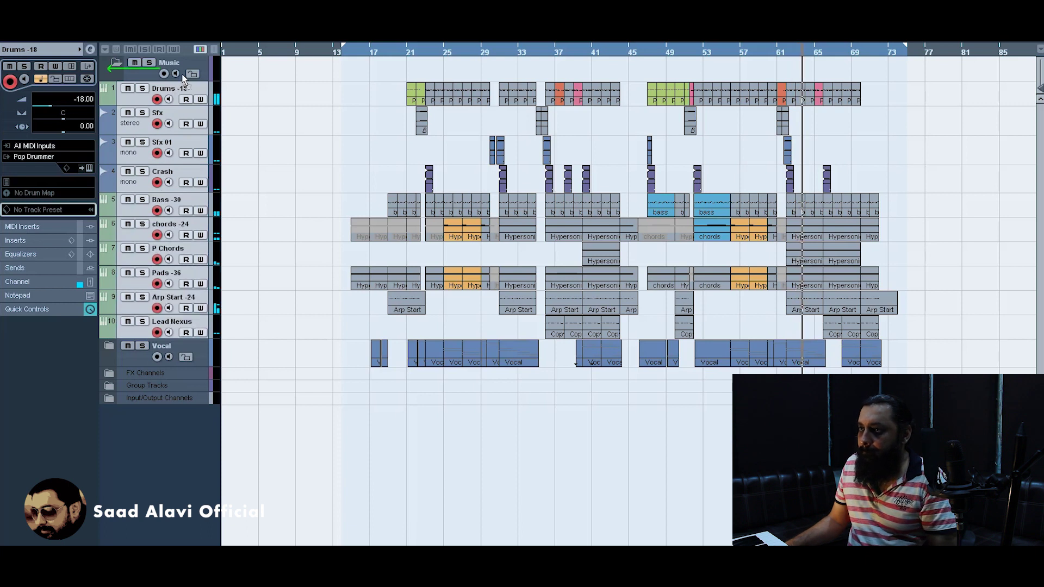
drag(184, 80, 183, 77)
click(120, 65)
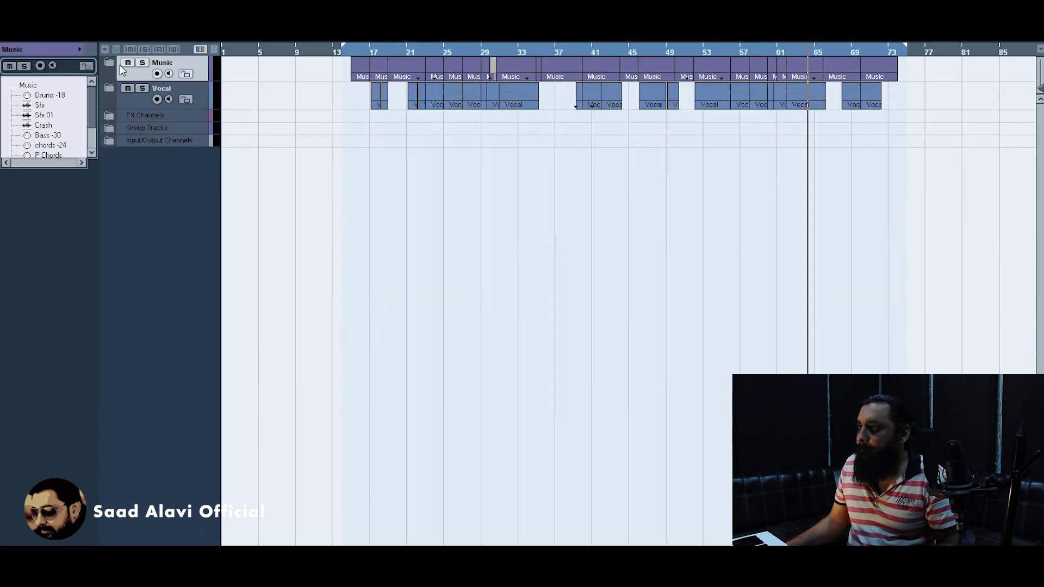
Increase the height of the folder tracks and expand both the Music and Vocal folders.
key(shift+h)
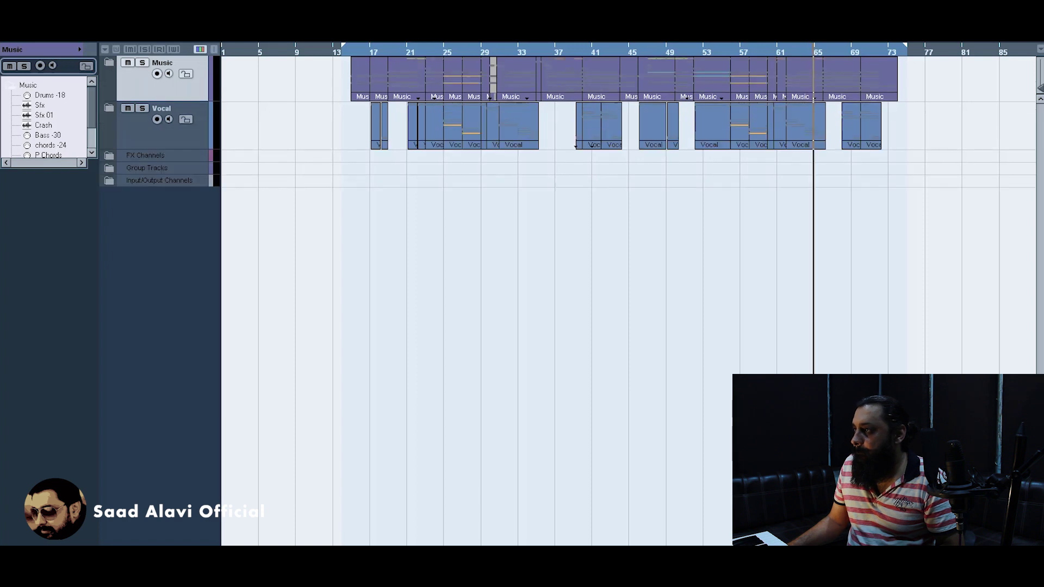
click(113, 63)
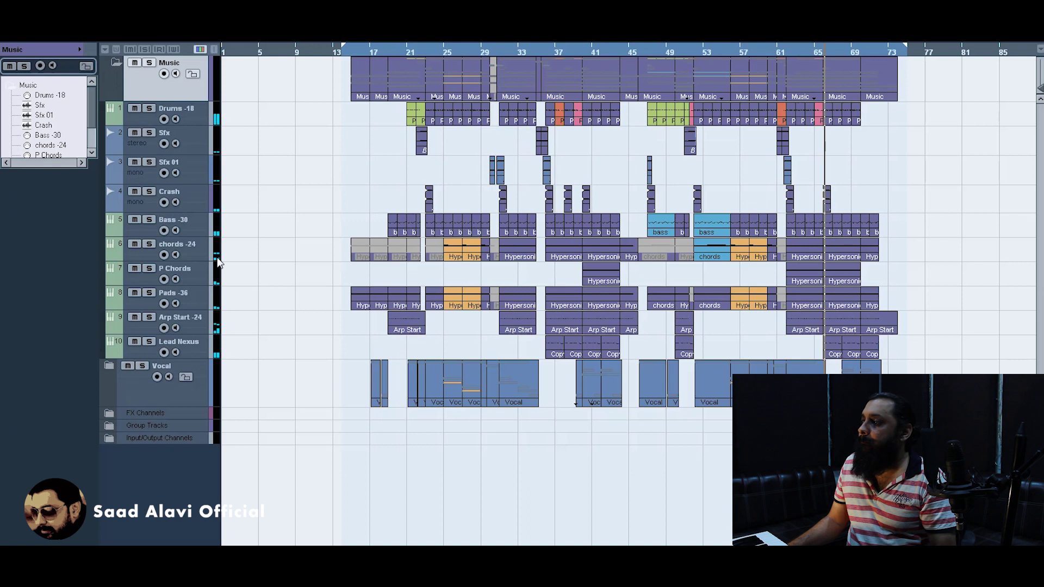
click(109, 365)
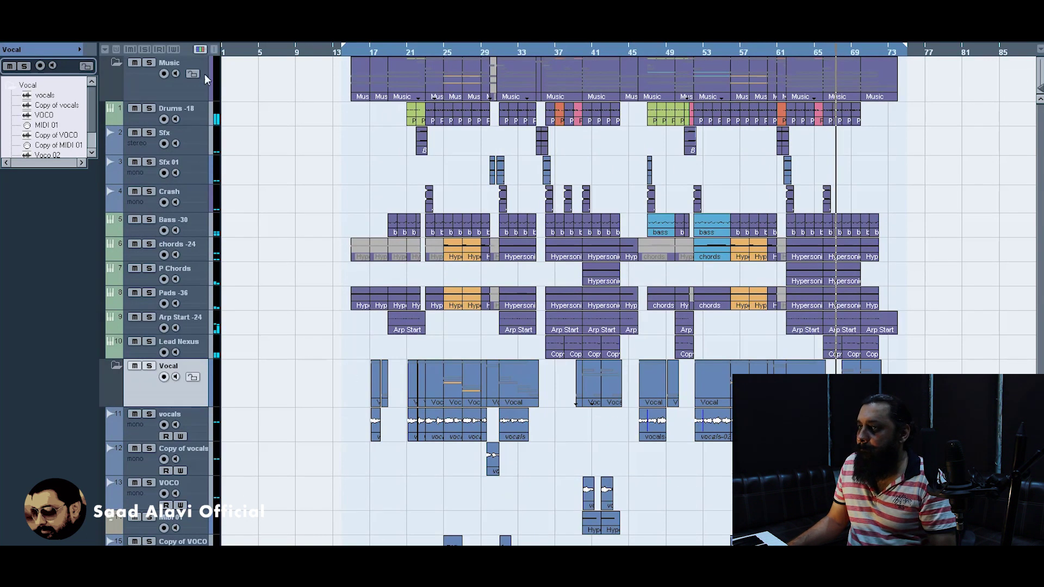
Reset the Music folder, Sfx 01 and Crash tracks to the default color.
click(212, 80)
click(219, 82)
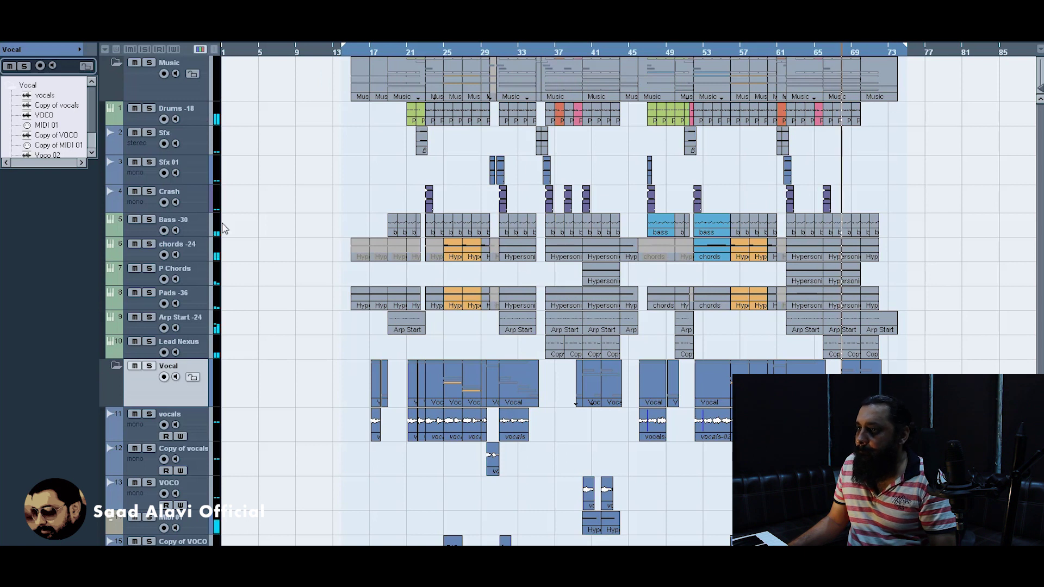
click(211, 177)
click(217, 177)
click(211, 200)
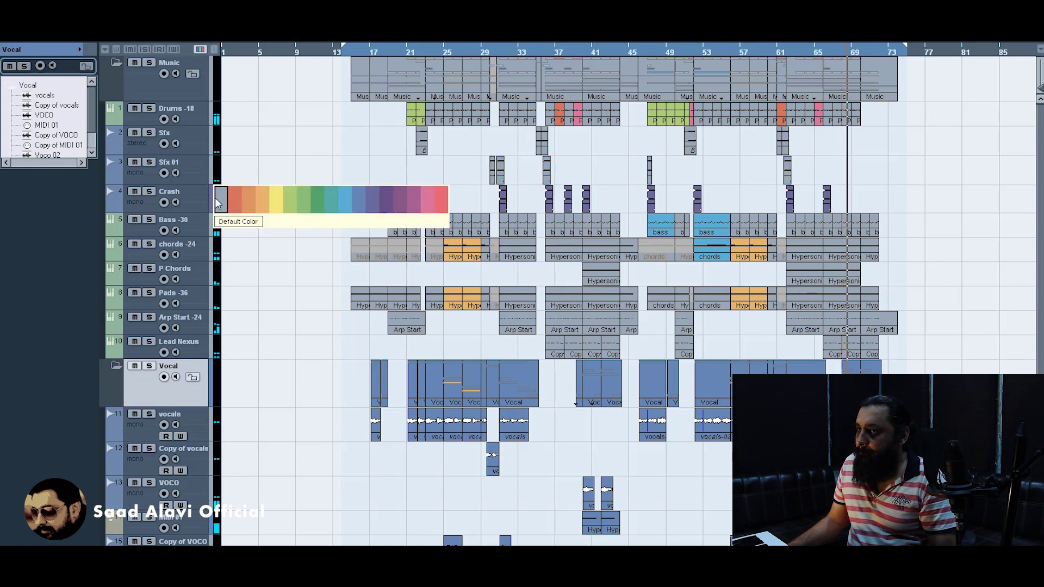
click(218, 203)
Reset the Vocal folder, MIDI 01 and both Copy of MIDI 01 tracks to the default color.
scroll(232, 214, down, 3)
click(212, 294)
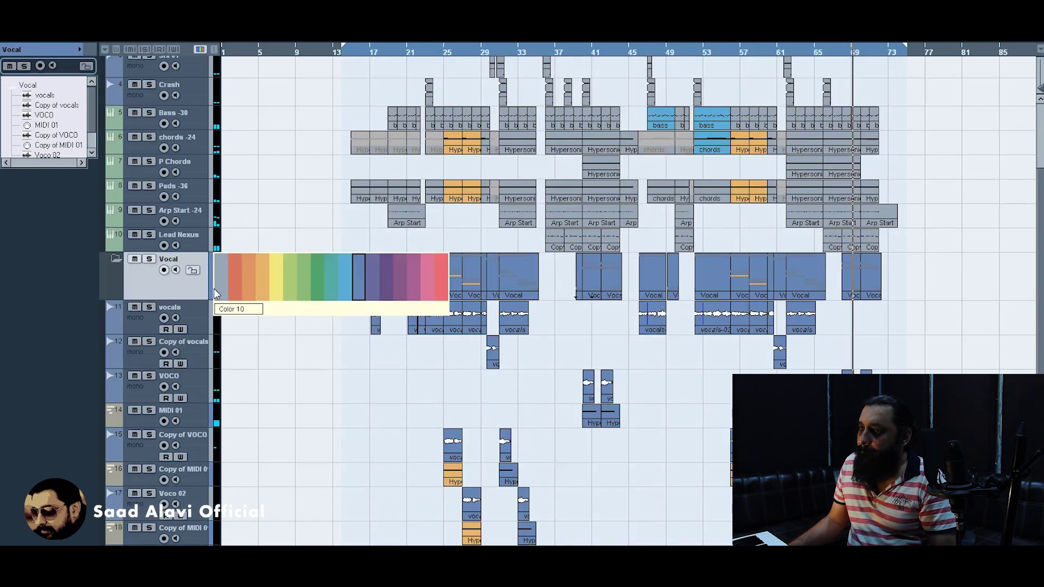
click(220, 266)
scroll(225, 364, down, 2)
click(212, 359)
click(219, 358)
click(212, 414)
click(220, 416)
click(211, 475)
click(220, 476)
Review the contents of the Music and Vocal folders by collapsing and expanding them, leaving only Music expanded.
scroll(305, 374, up, 5)
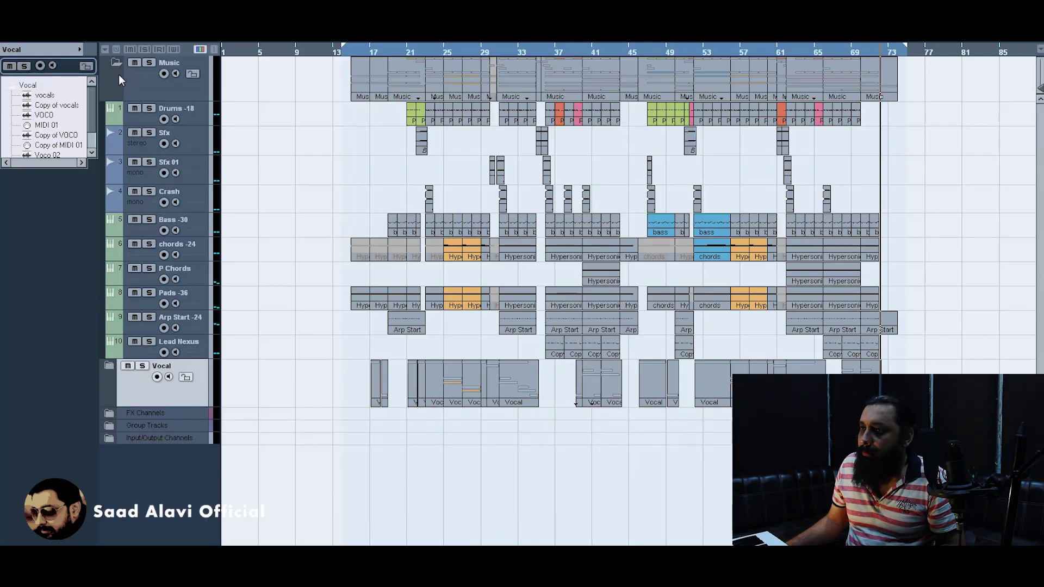
click(115, 62)
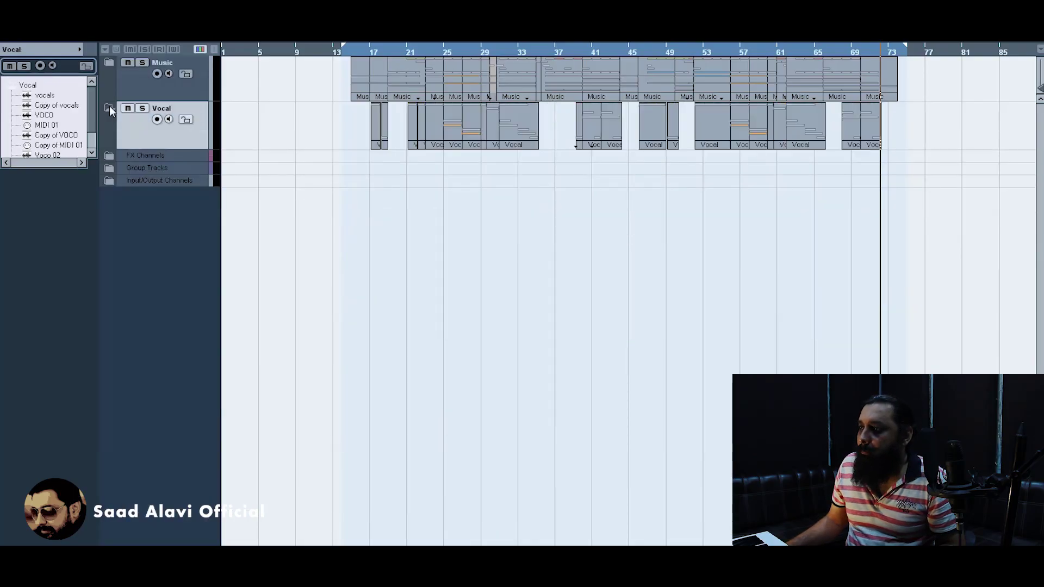
click(110, 109)
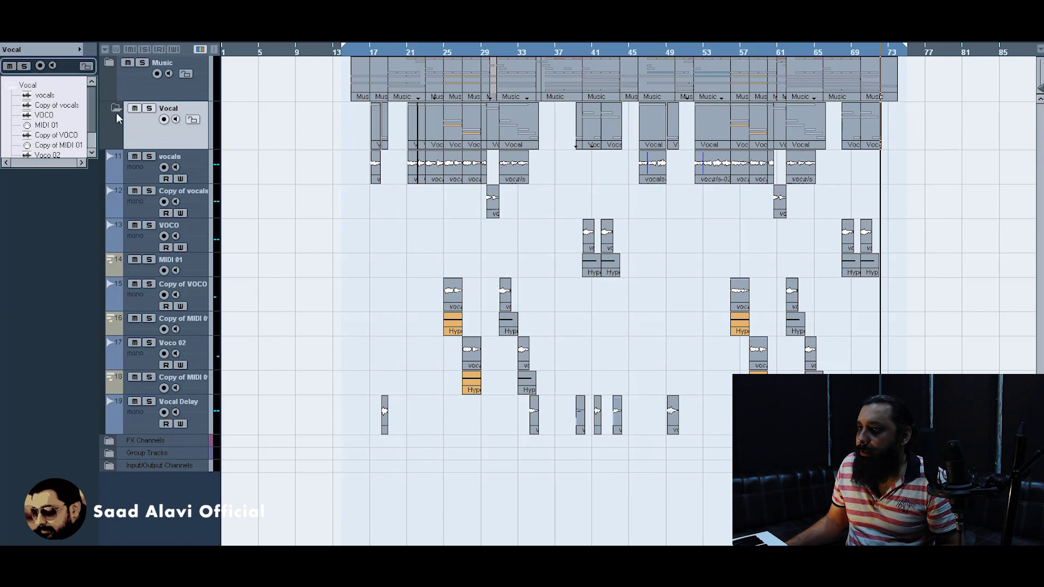
click(116, 109)
click(109, 64)
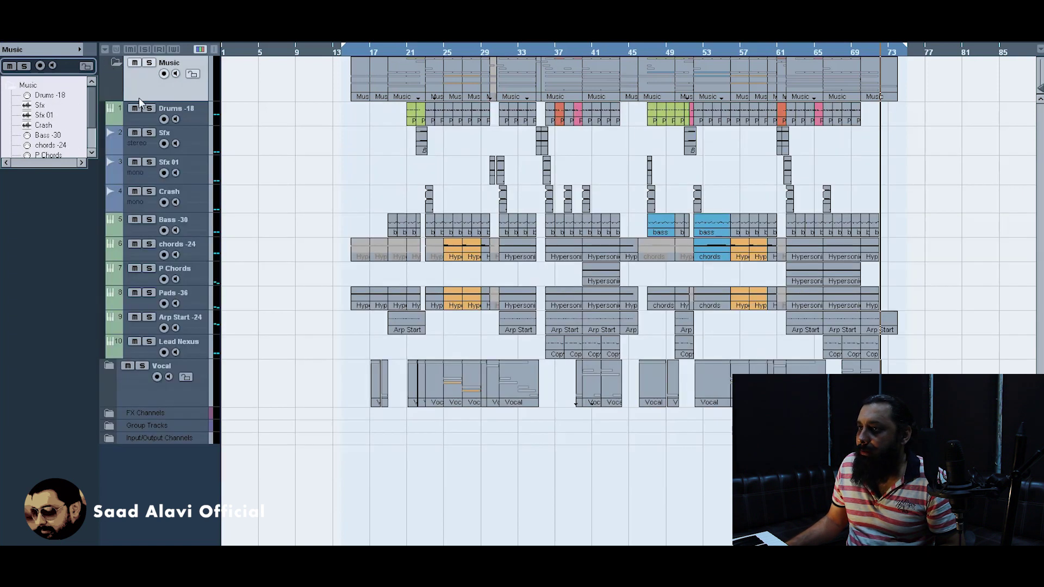
Solo the Drums -18 track with the playback position near bar 23 and inspect the drum part's MIDI notes there.
click(419, 50)
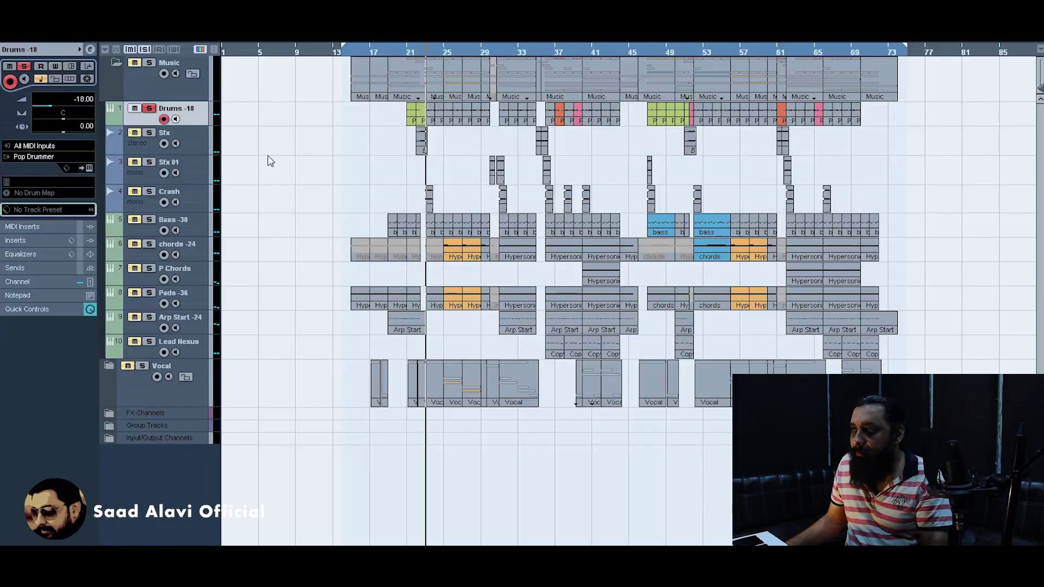
key(h)
key(h)
key(h)
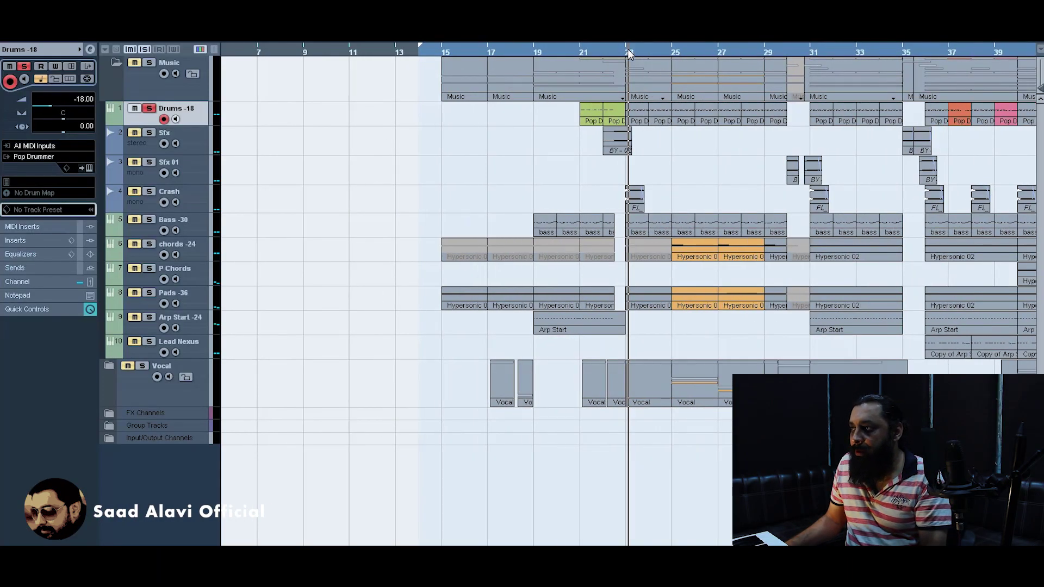
double_click(640, 114)
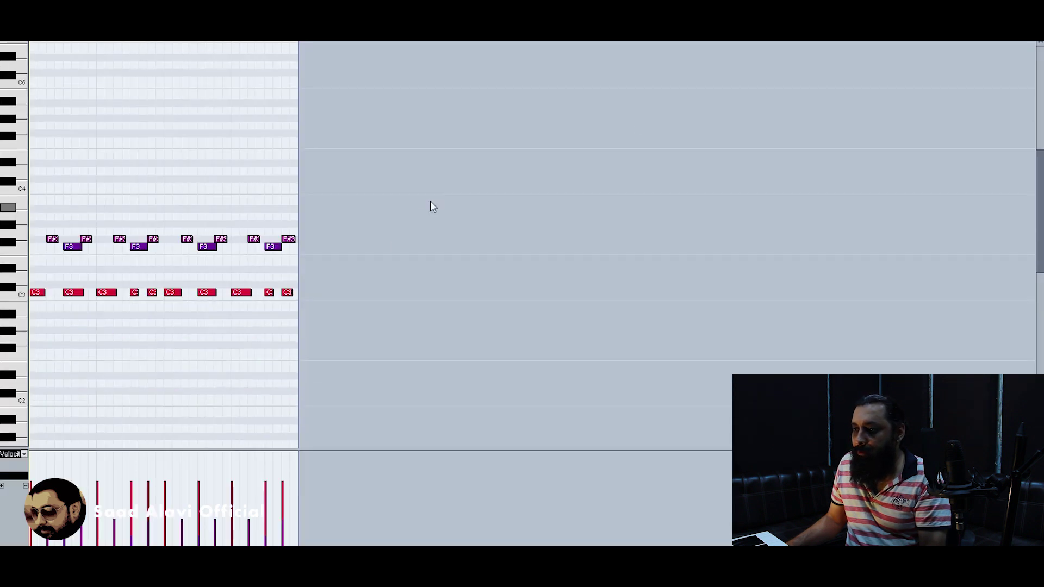
key(Return)
Play back the soloed Drums -18 track from bar 23 in the arrangement.
key(g)
key(g)
key(g)
key(h)
key(h)
key(h)
key(h)
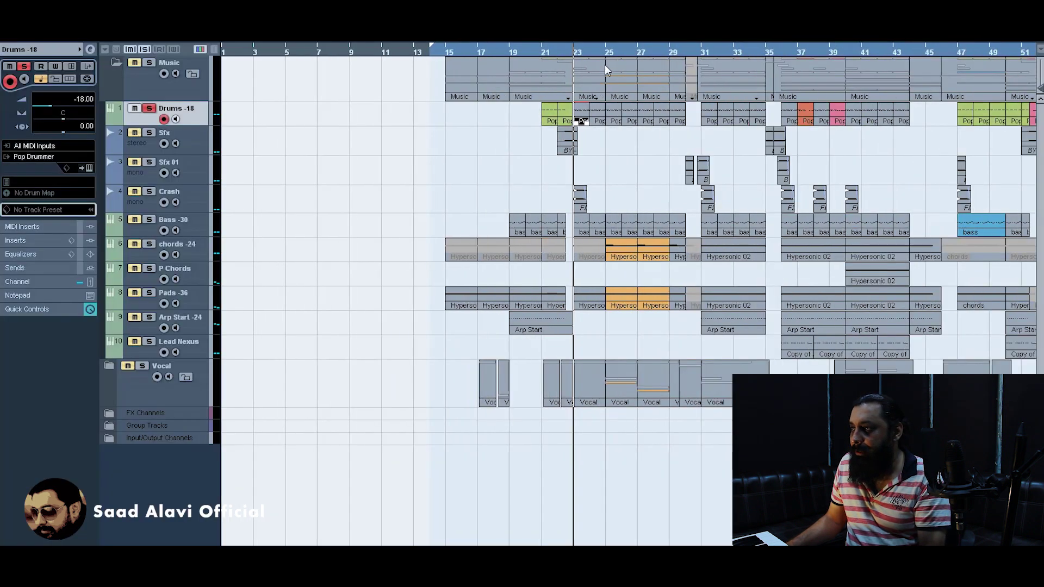
key(space)
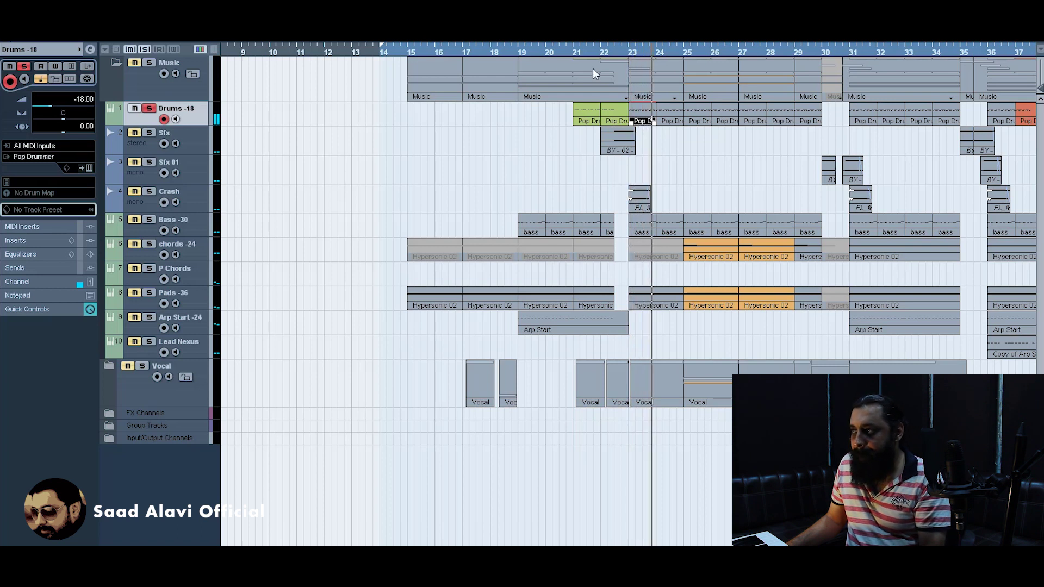
Select the Lead Nexus track and play back the arrangement around bars 31 to 33.
drag(635, 53, 688, 53)
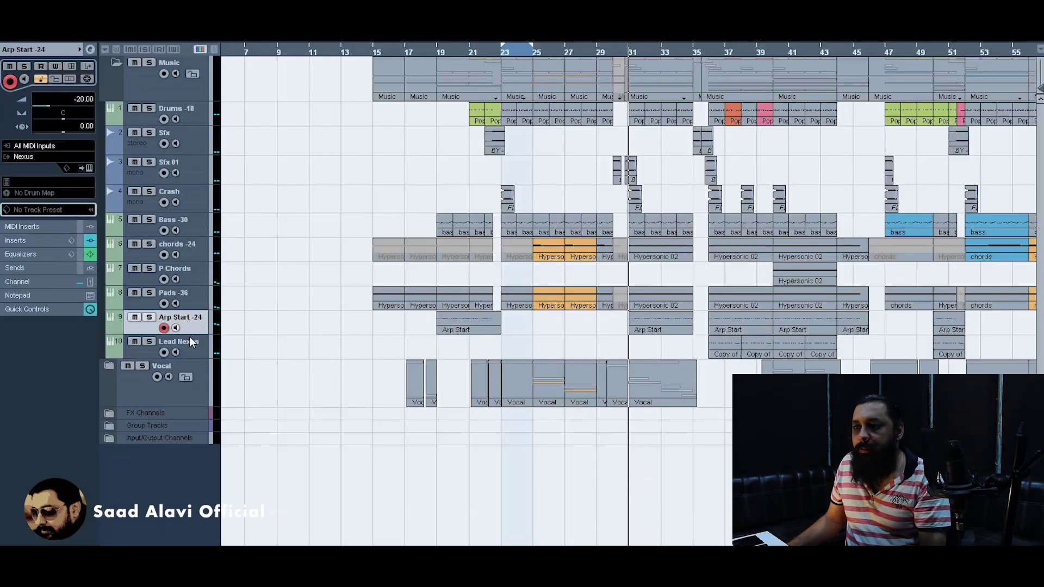
click(190, 340)
click(190, 329)
click(197, 347)
key(h)
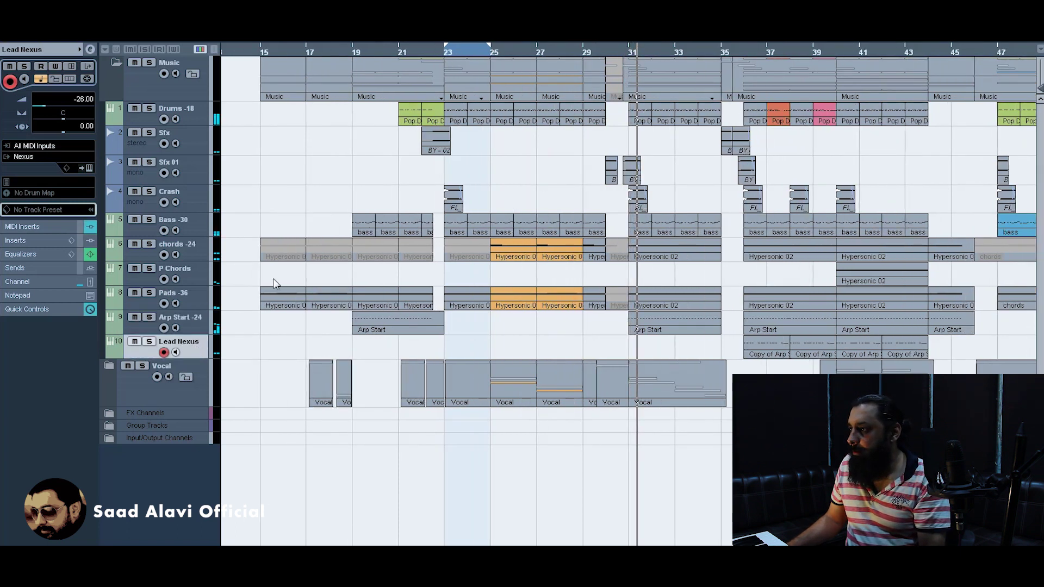
key(g)
key(g)
key(h)
key(g)
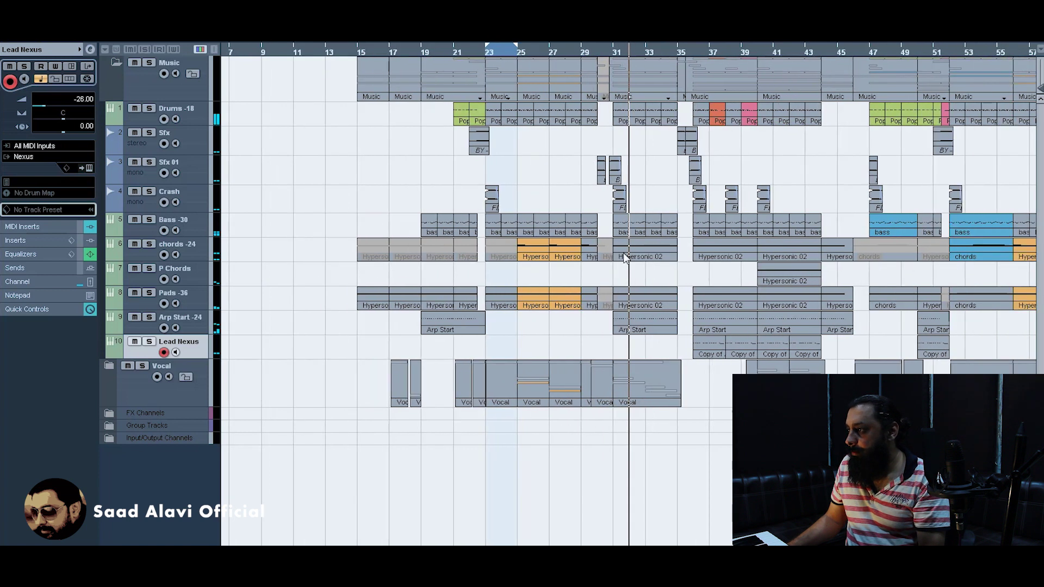
key(g)
key(g)
key(h)
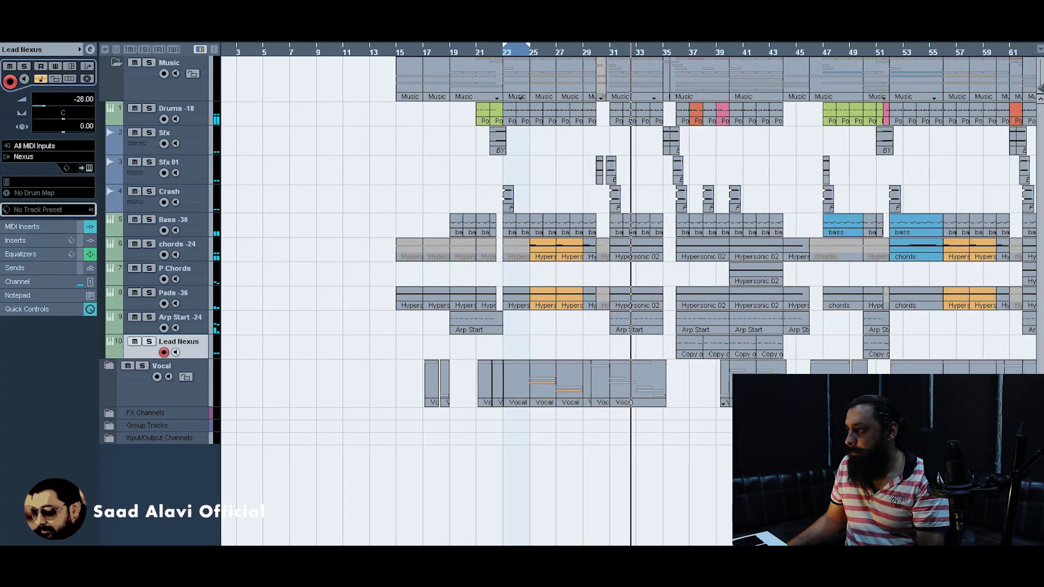
Play back the arrangement from bar 36 and check the Nexus instrument preset used by the Lead Nexus track.
click(676, 51)
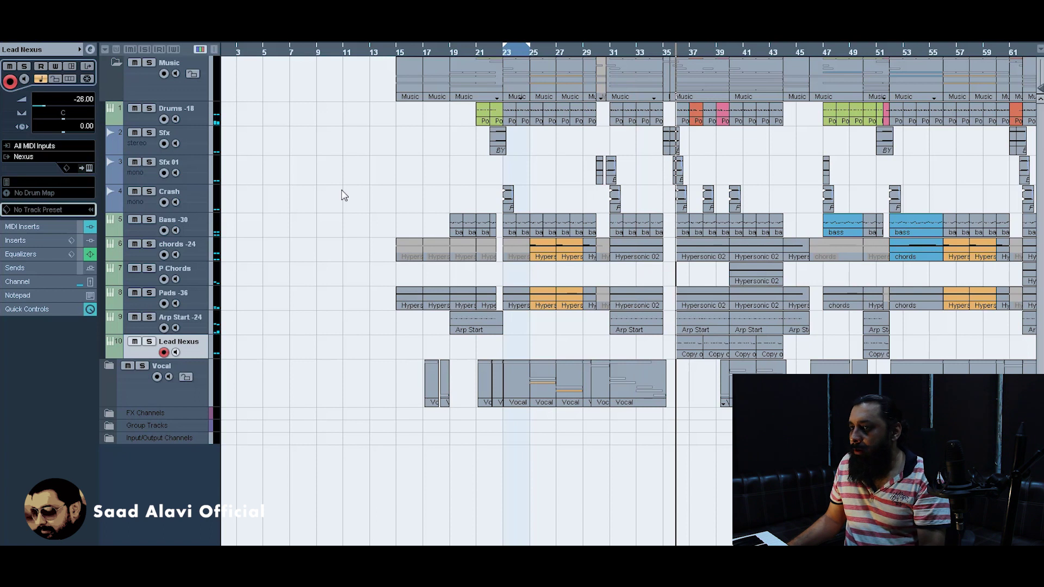
click(85, 167)
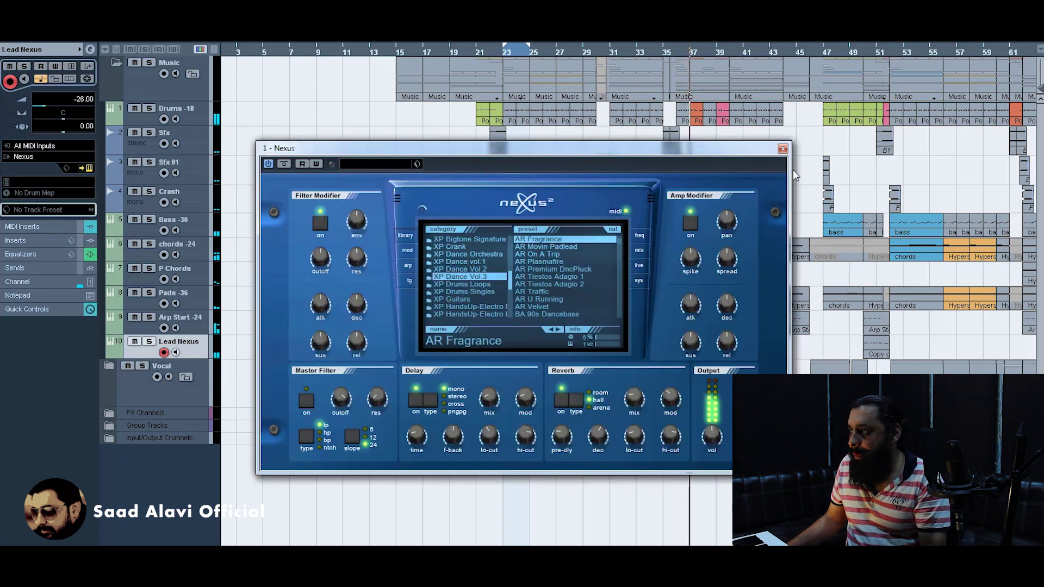
click(782, 149)
scroll(531, 222, right, 2)
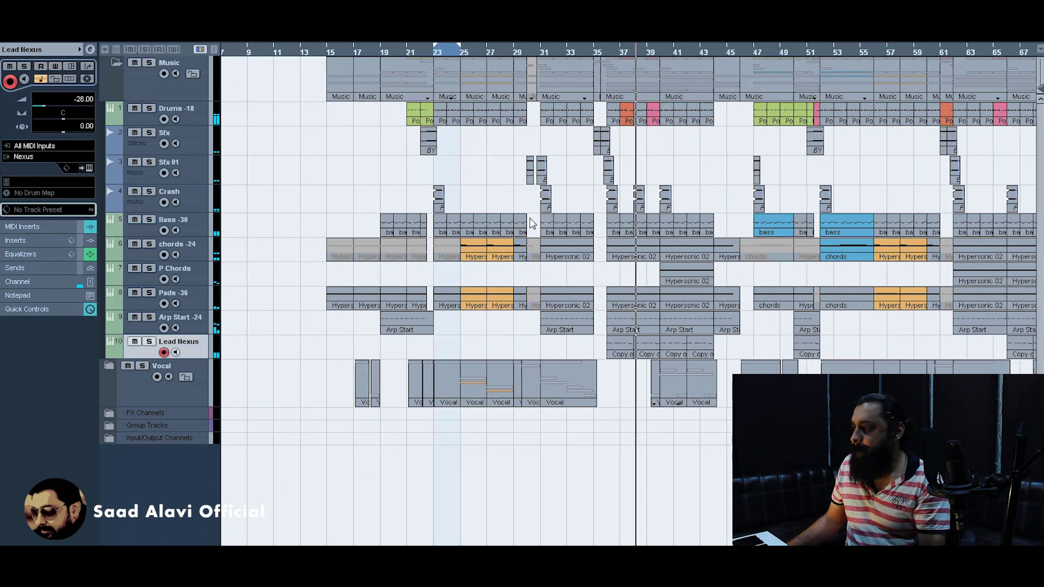
key(g)
key(g)
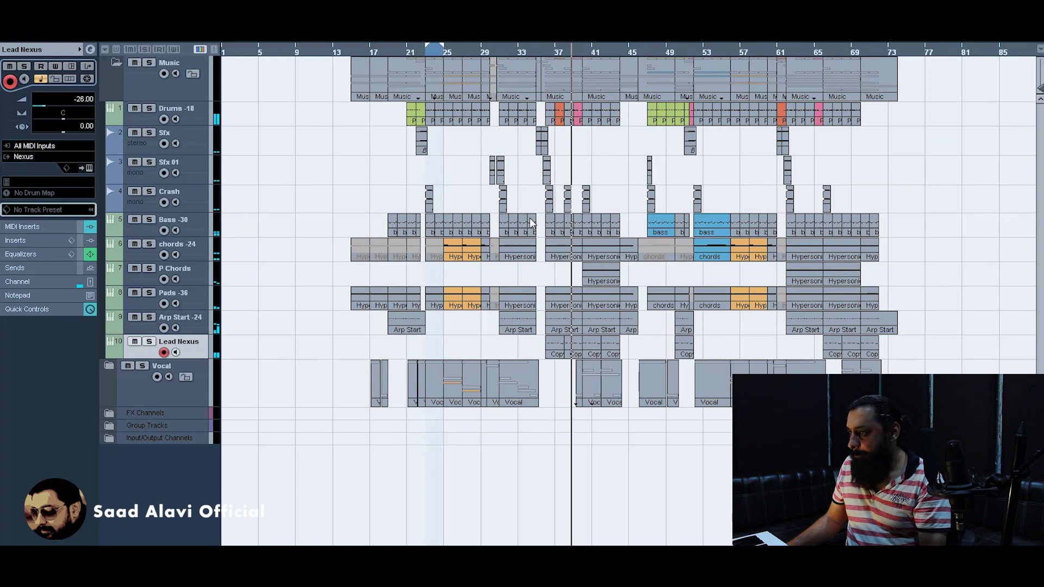
key(h)
key(h)
key(h)
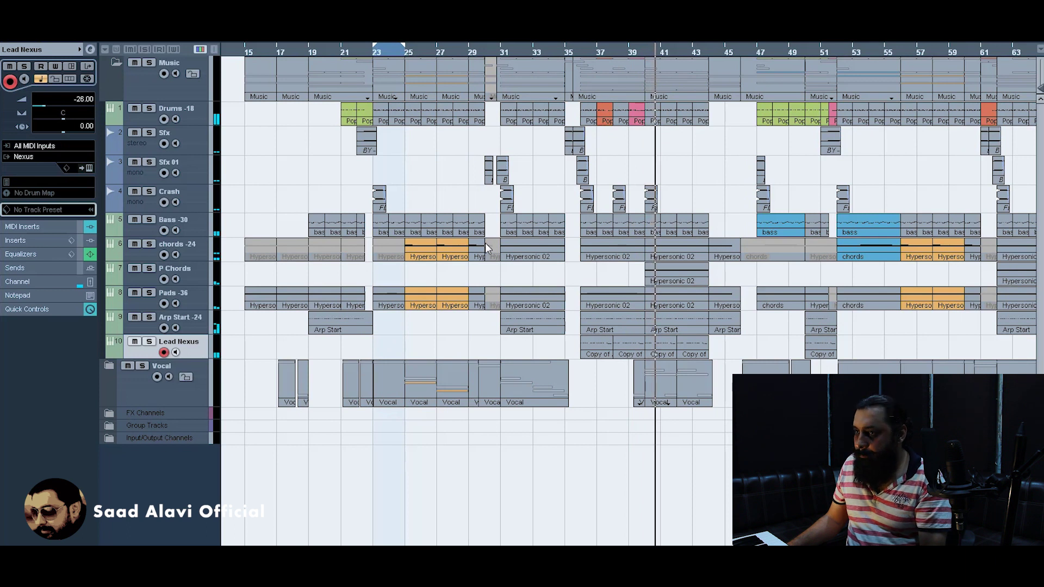
Expand the Vocal folder and look over the vocal and MIDI tracks it contains.
click(109, 367)
scroll(533, 338, down, 3)
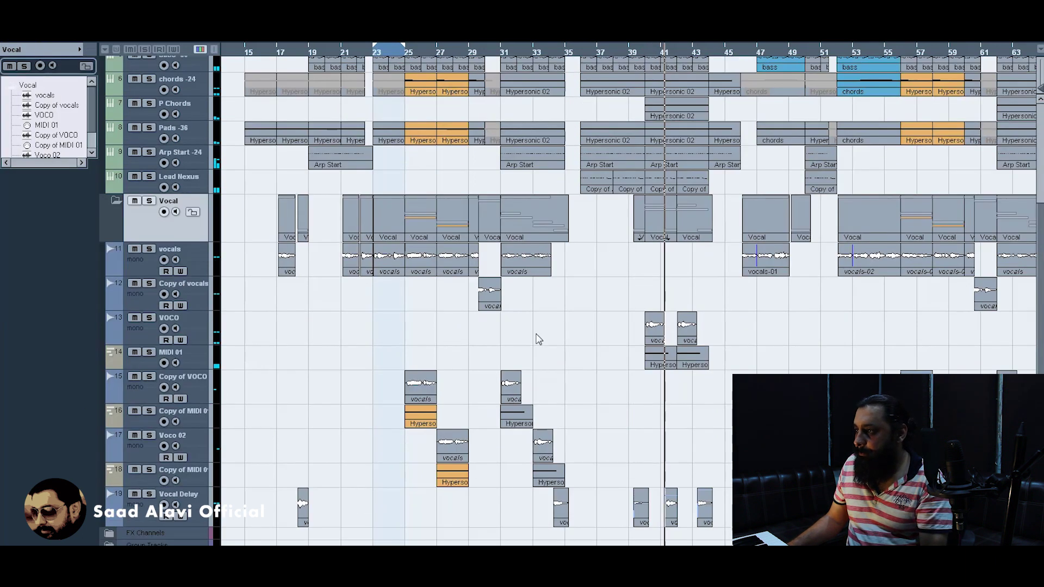
scroll(524, 326, up, 3)
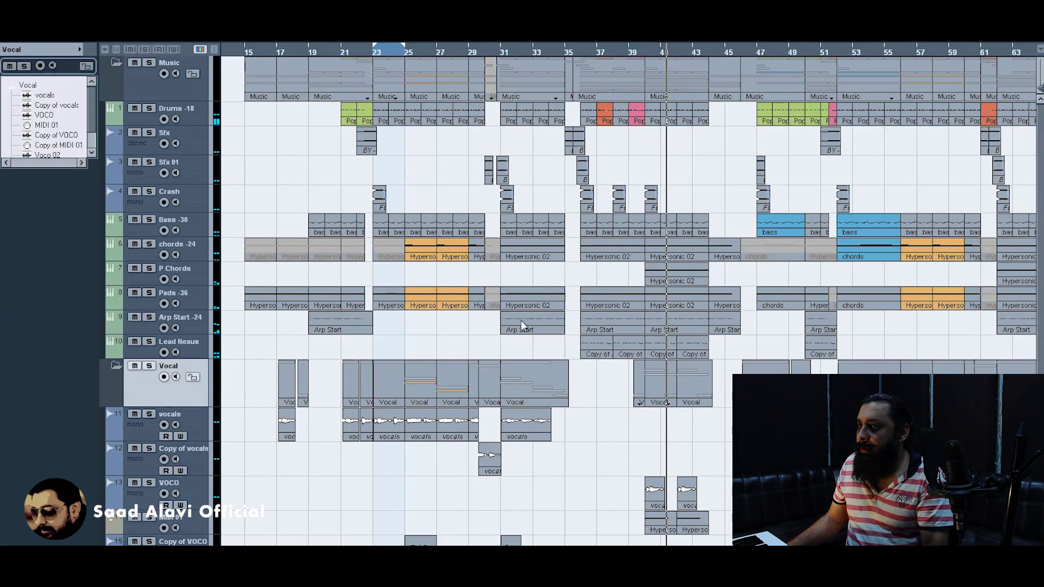
Go through the Drums, Bass, chords, P Chords, Pads, Arp Start and Lead Nexus tracks to review their instrument assignments.
click(197, 111)
click(181, 236)
click(185, 251)
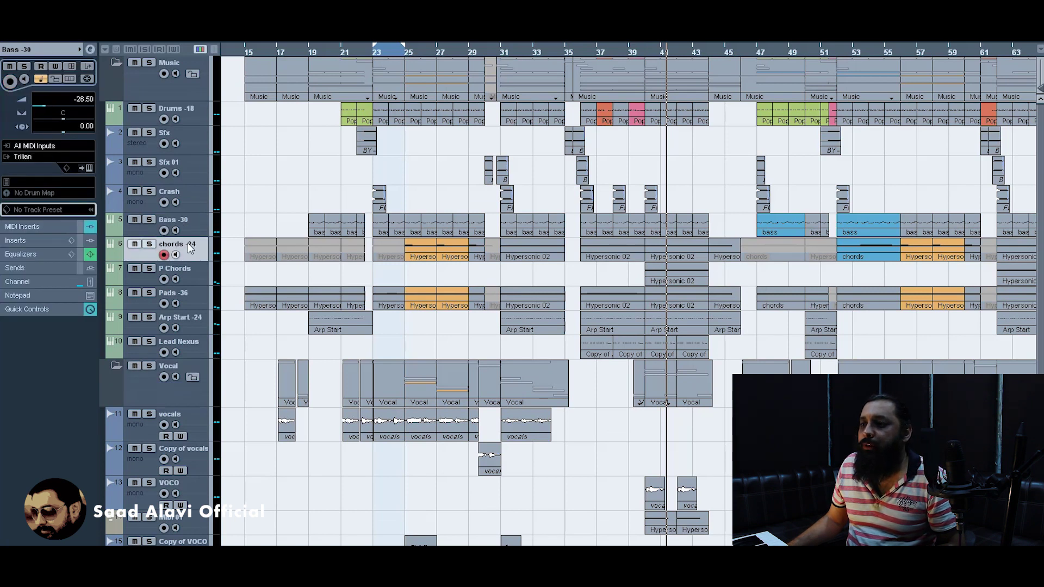
click(190, 270)
click(188, 300)
click(186, 327)
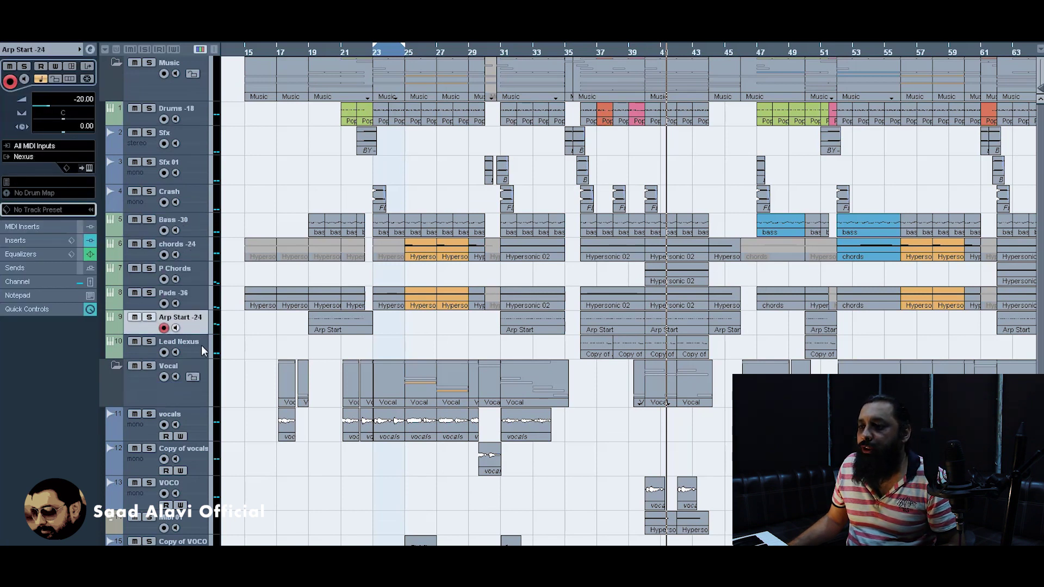
click(202, 349)
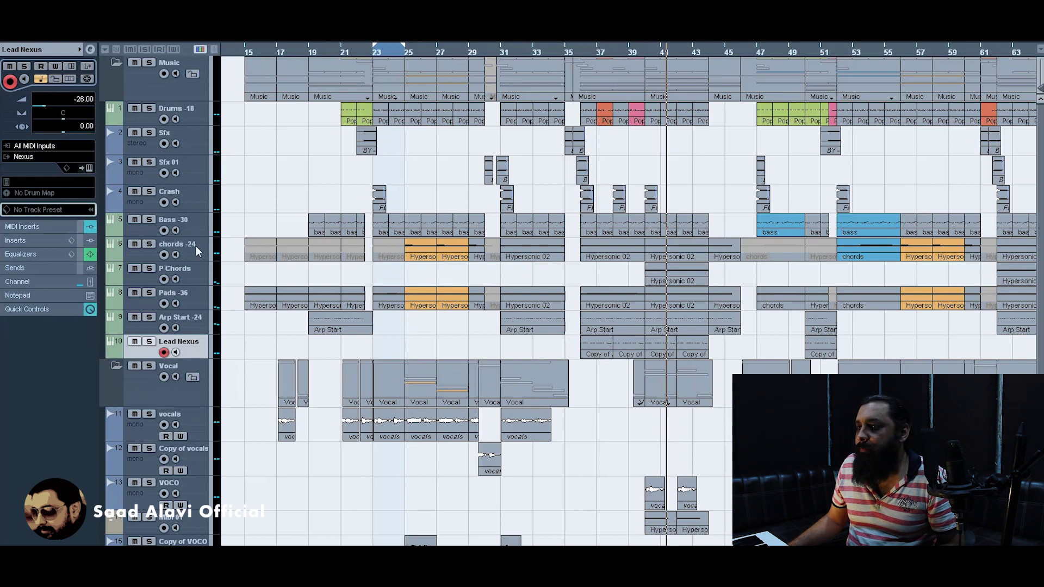
Set the playback position to bar 25 and inspect the pan settings of the Copy of VOCO and Voco 02 tracks.
click(114, 373)
click(110, 370)
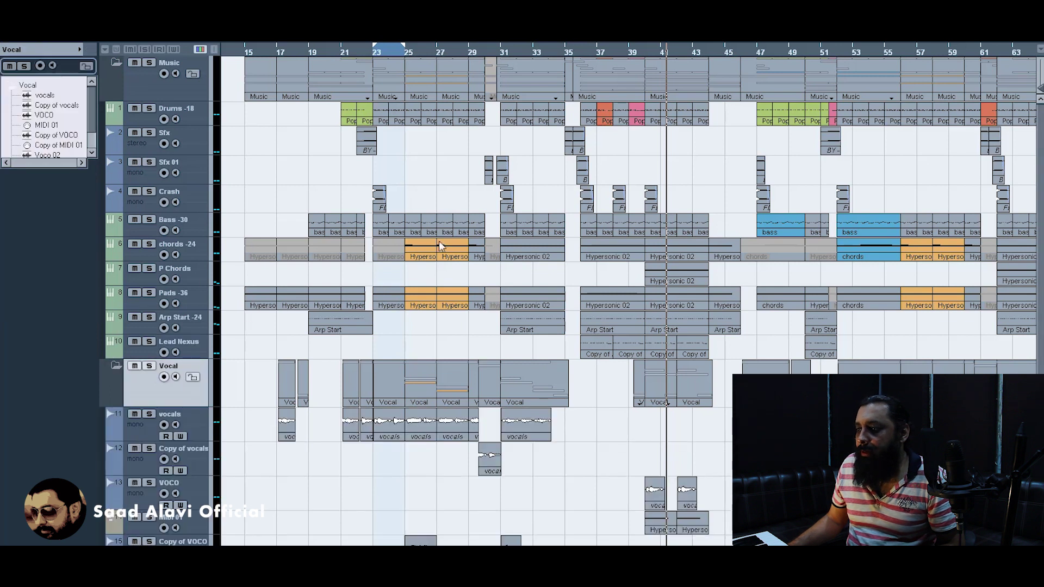
scroll(440, 246, down, 3)
click(404, 54)
click(200, 395)
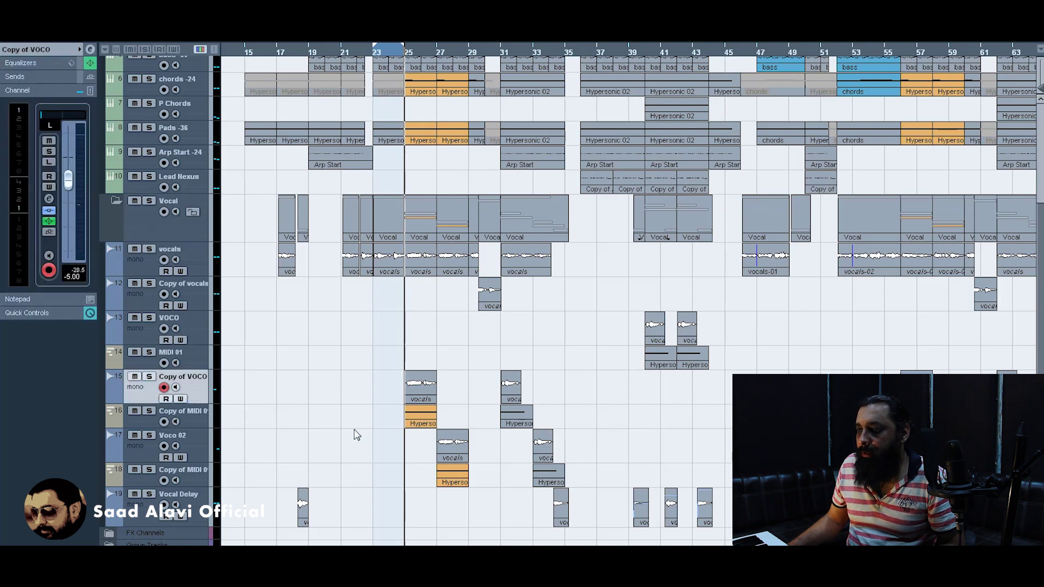
click(50, 50)
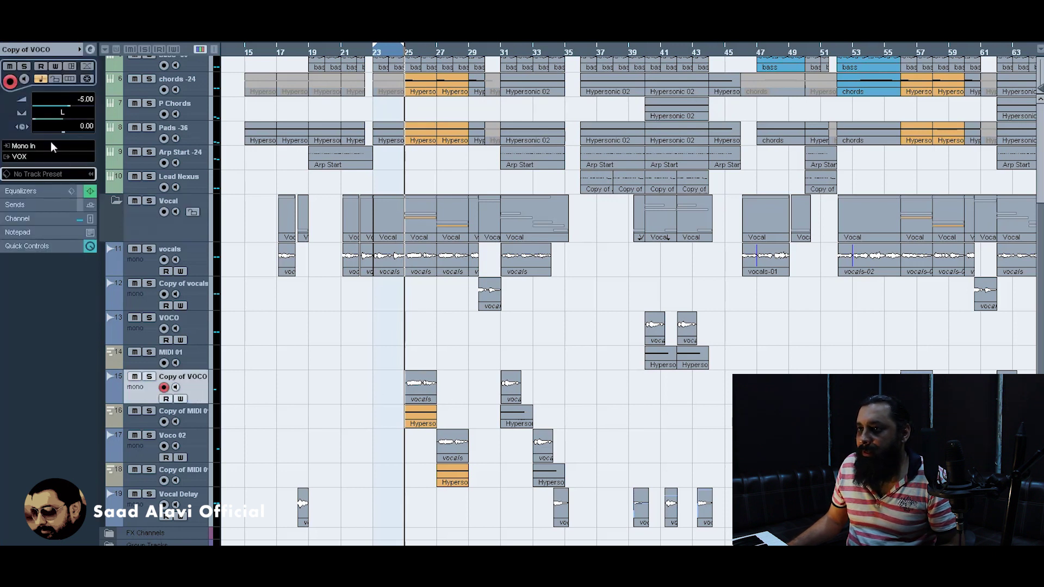
click(197, 451)
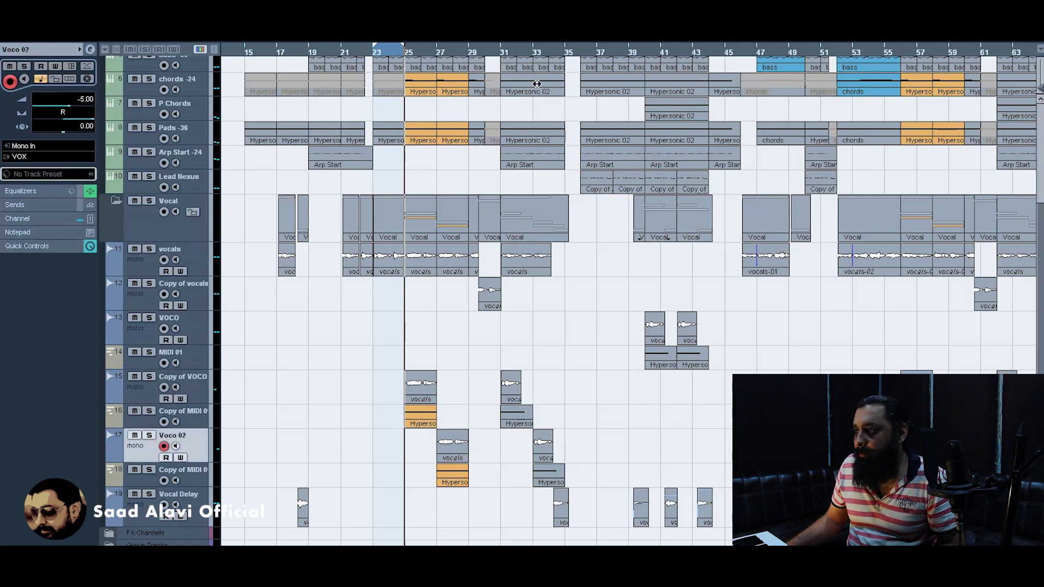
Play back the vocal tracks around bar 34 and select the Vocal Delay event there.
click(647, 50)
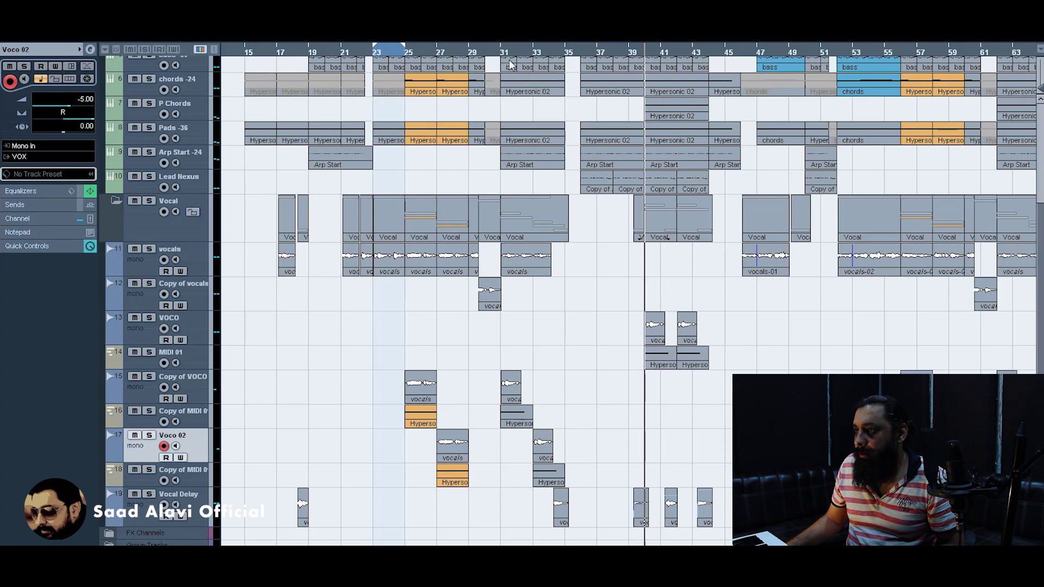
click(483, 50)
click(468, 50)
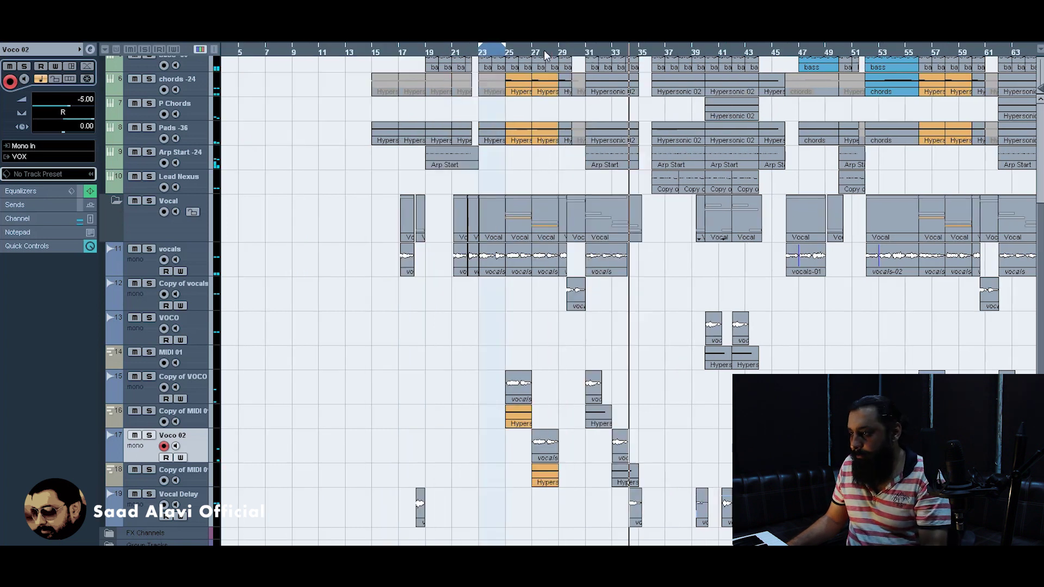
key(h)
key(h)
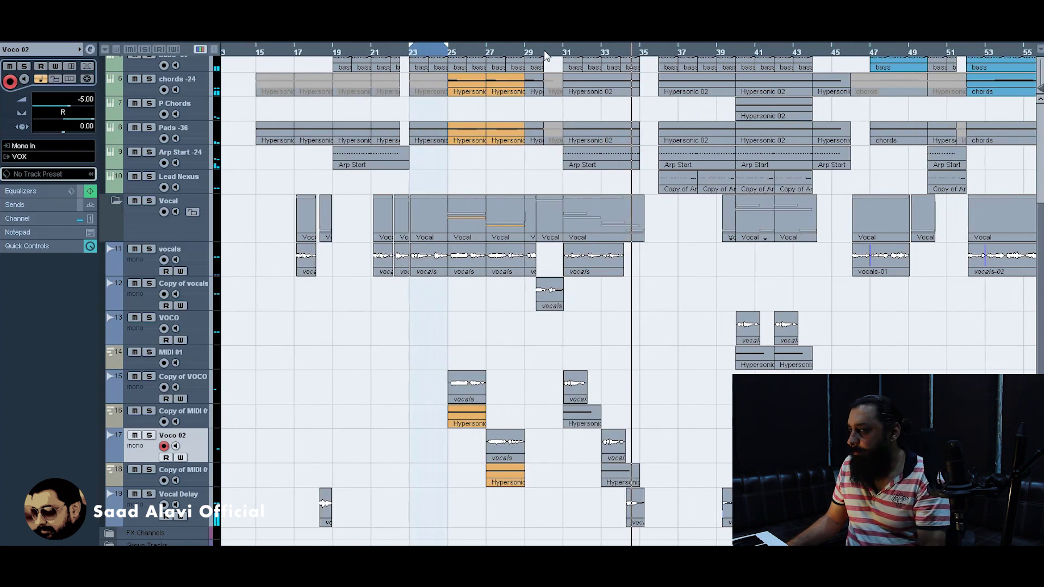
click(634, 504)
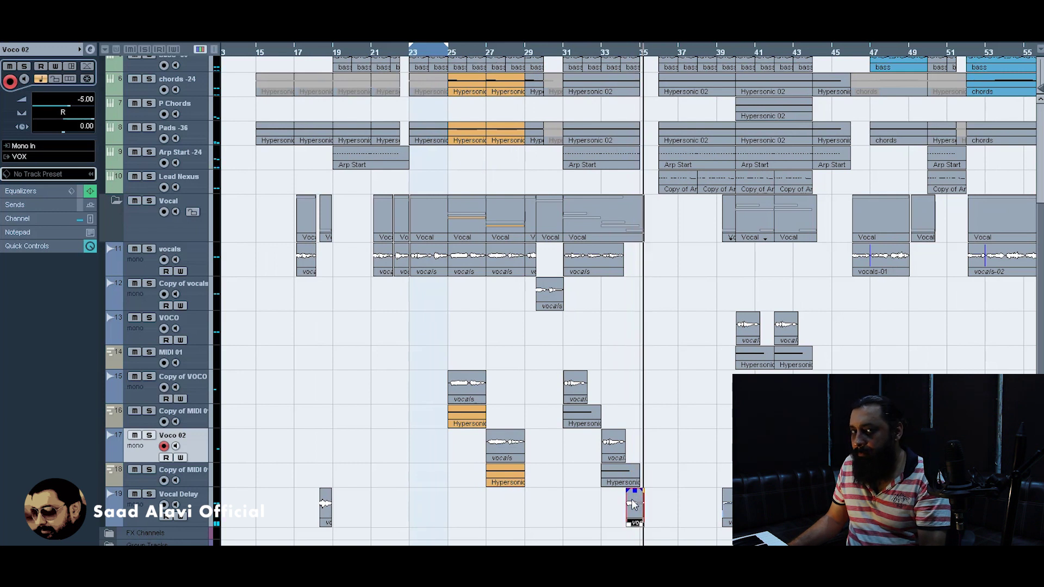
Play the arrangement on from bar 35 to about bar 40, examining how the music tracks line up with the vocals.
key(g)
key(g)
key(g)
key(g)
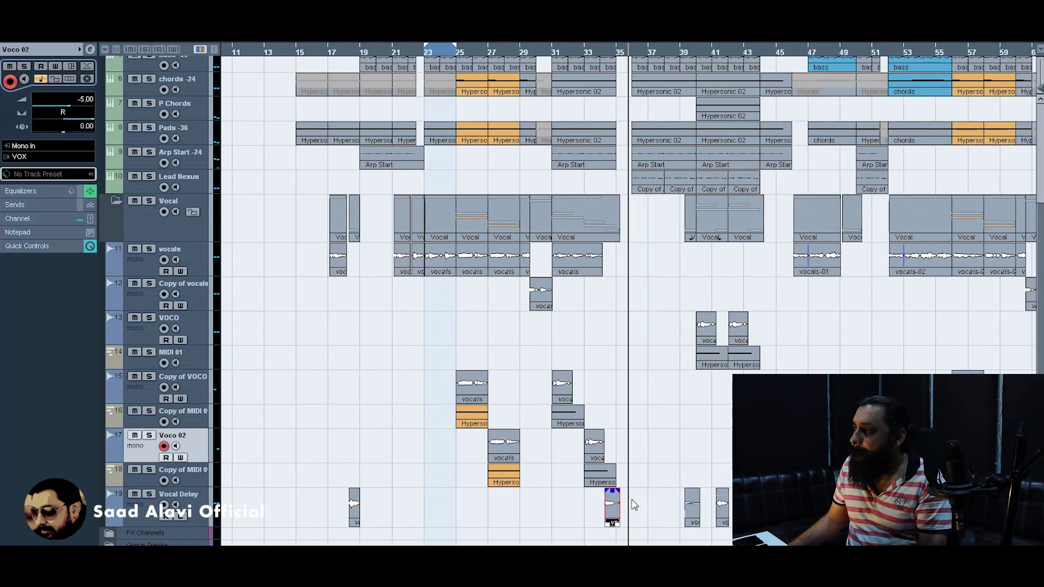
scroll(654, 440, up, 5)
key(h)
key(h)
key(h)
key(h)
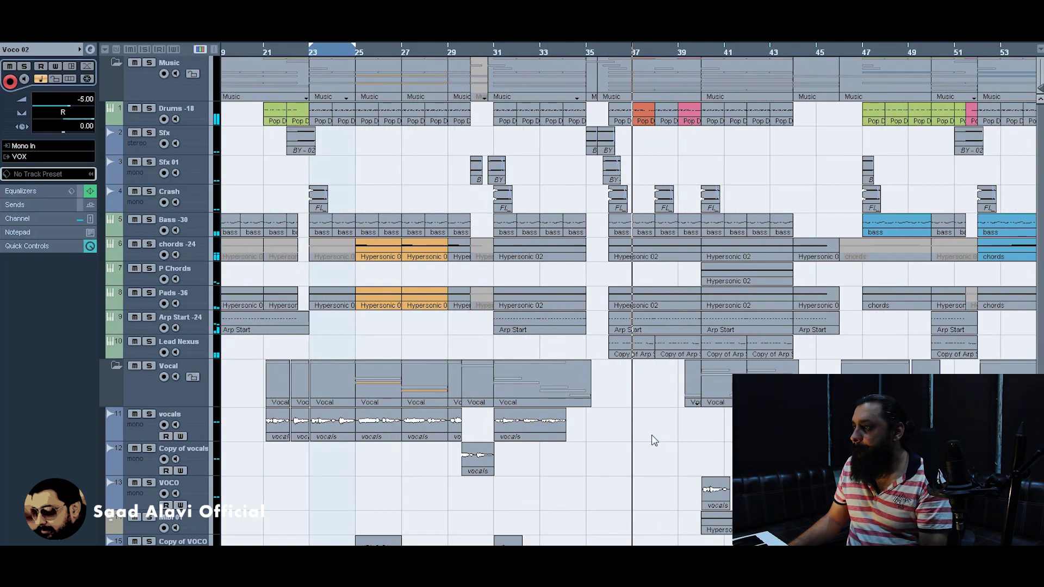
key(g)
key(g)
key(g)
key(g)
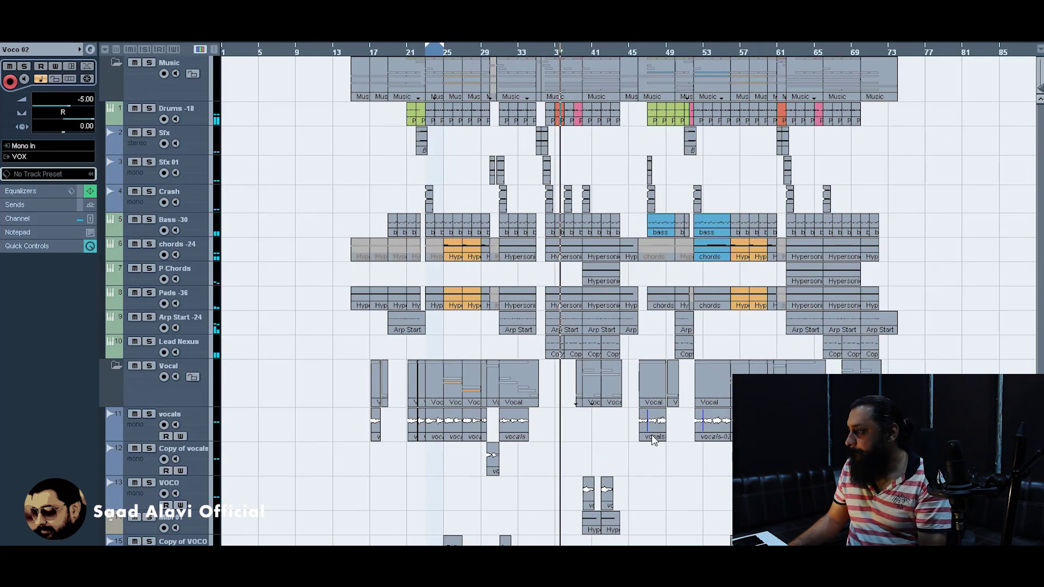
scroll(652, 439, down, 3)
scroll(652, 439, up, 3)
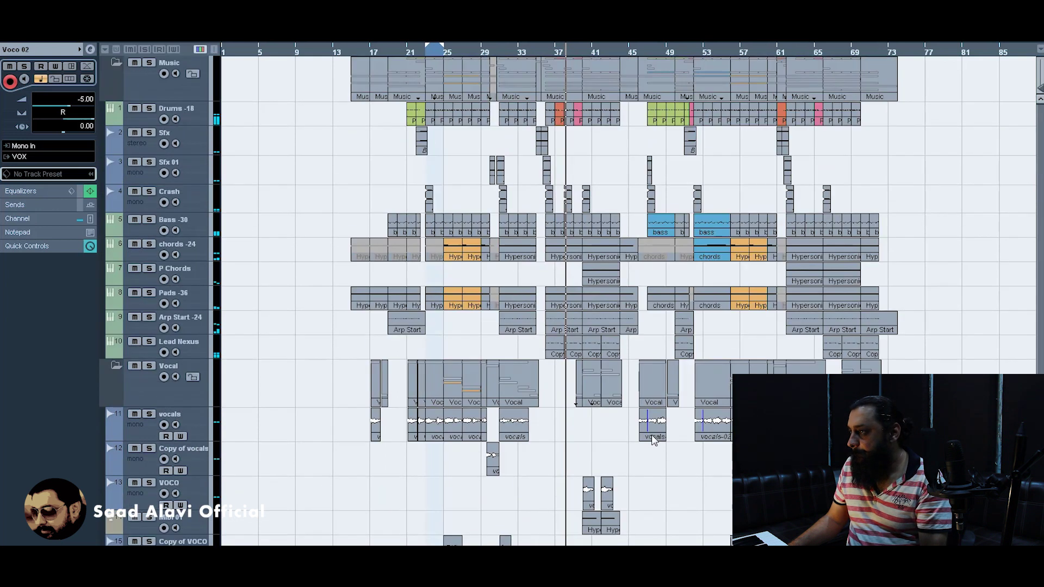
key(h)
key(h)
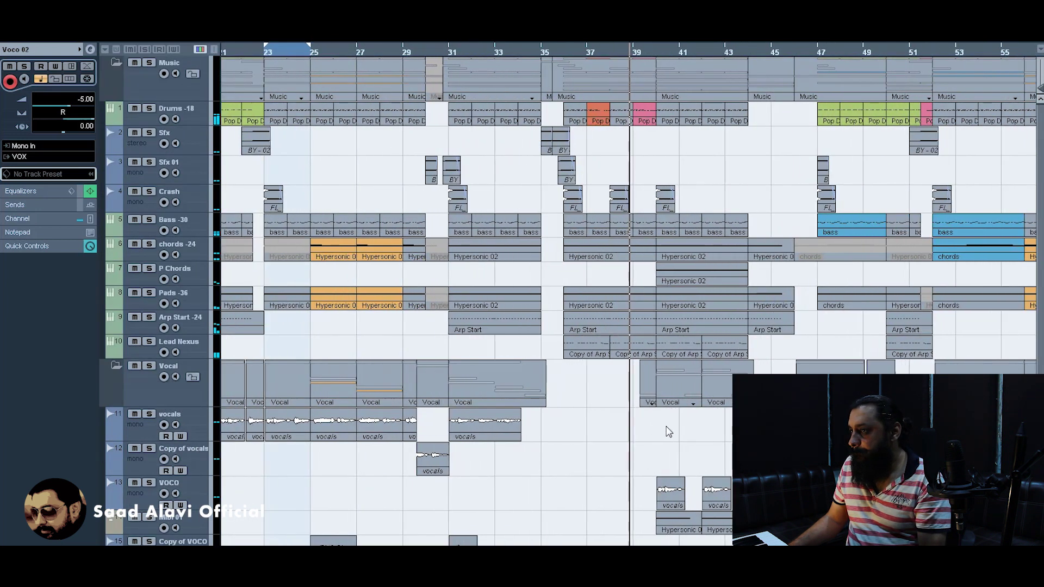
key(g)
key(g)
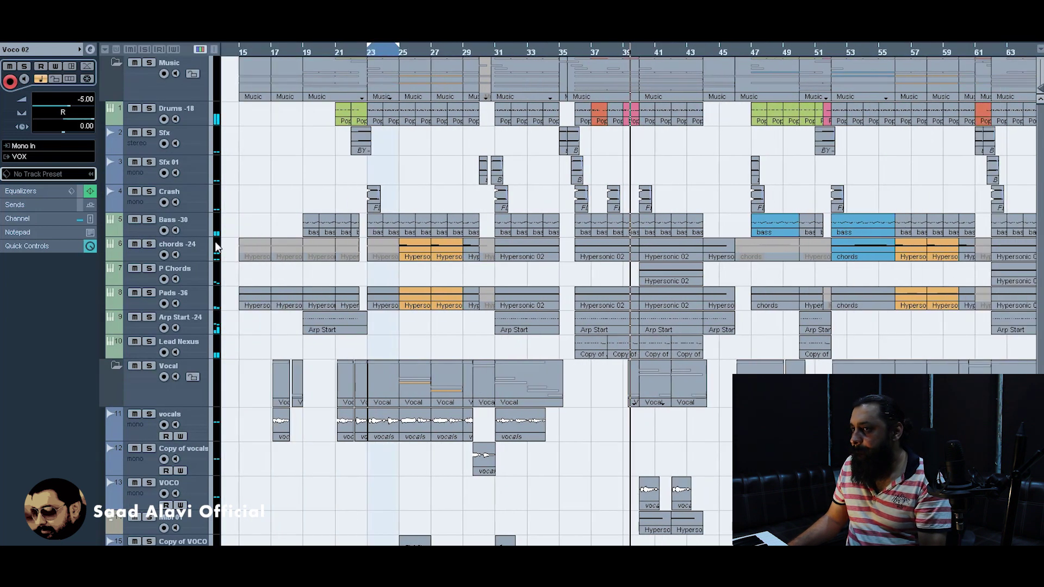
key(g)
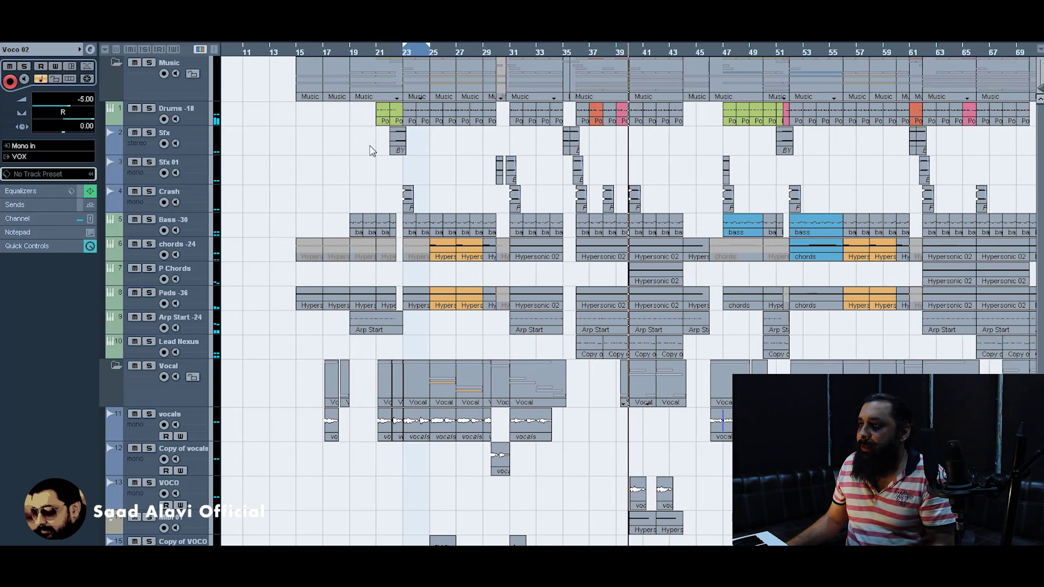
Check the P Chords track's VG Electric Edition instrument and briefly solo the track at bar 40.
click(402, 56)
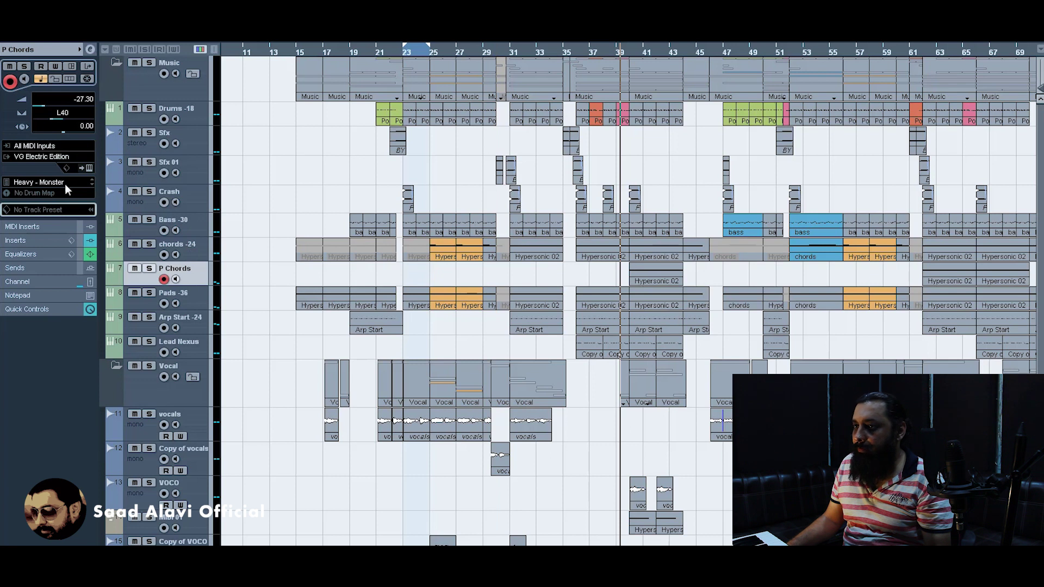
click(87, 169)
click(88, 168)
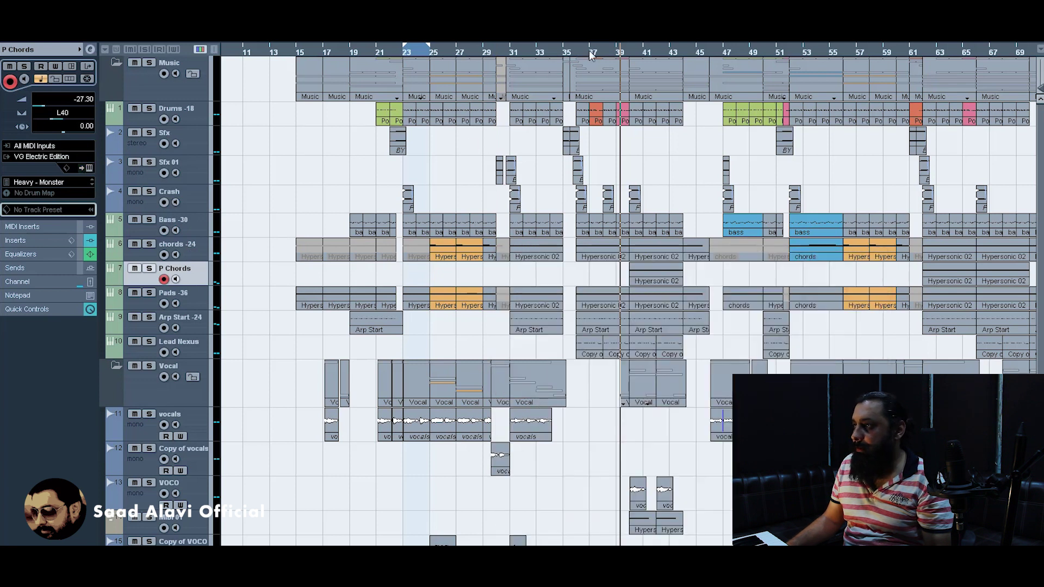
key(s)
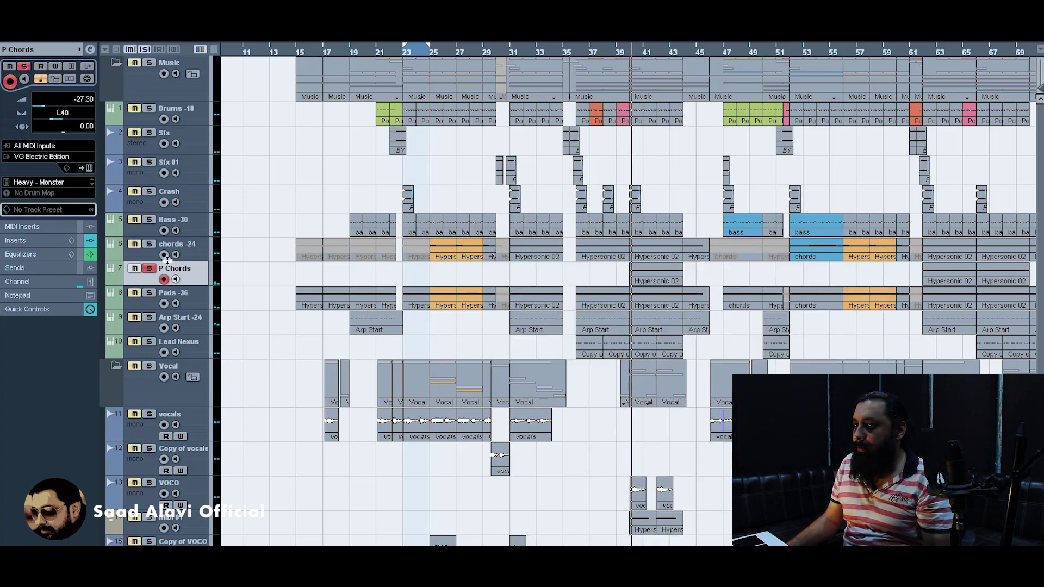
key(s)
Step through the Pads, Arp Start and Lead Nexus tracks and listen to the full arrangement from about bar 40.
click(197, 303)
click(204, 329)
click(201, 355)
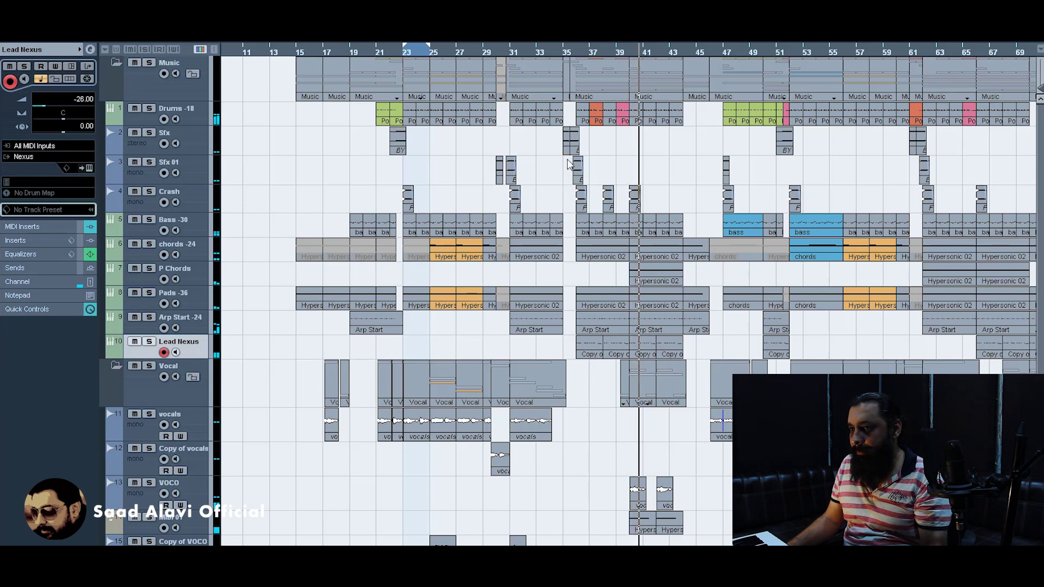
key(g)
key(g)
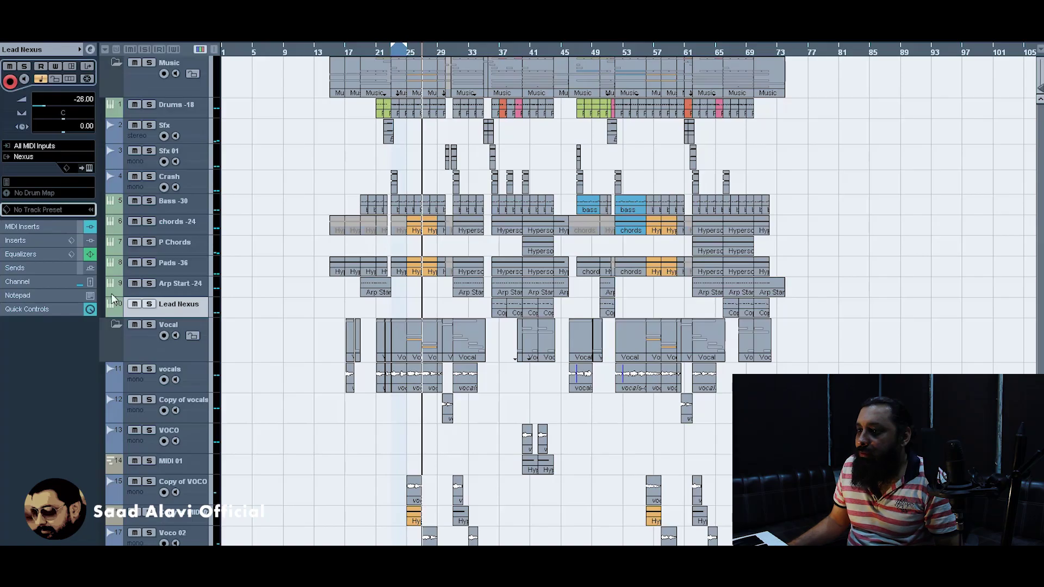
Collapse the Vocal folder and sweep a selection across the music tracks' parts, then clear it.
click(112, 324)
drag(308, 306, 840, 117)
click(875, 155)
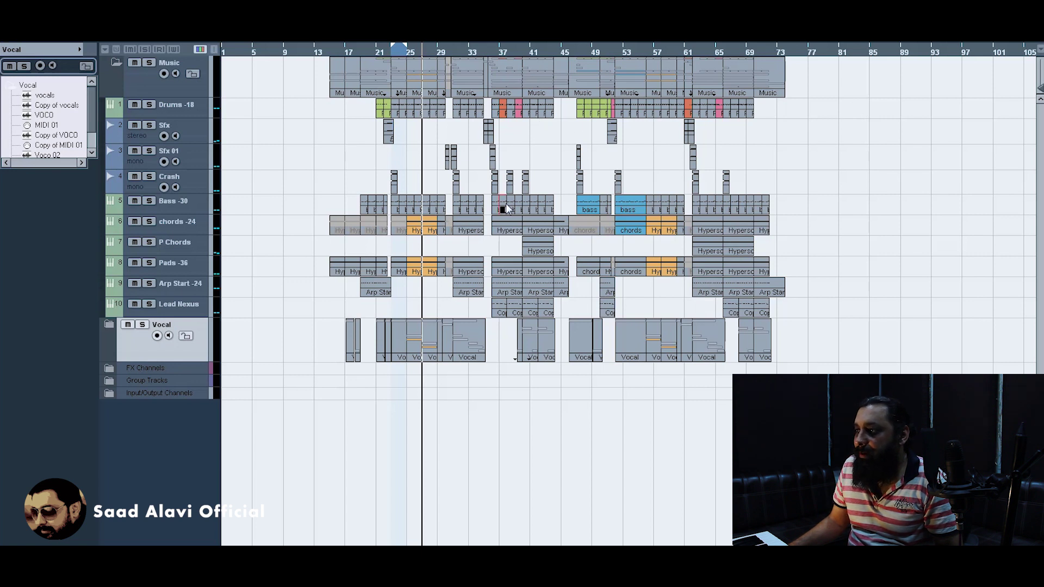
Compare the two blue bass parts on the Bass track, around bars 47 and 52, by selecting them alternately.
click(589, 211)
click(630, 212)
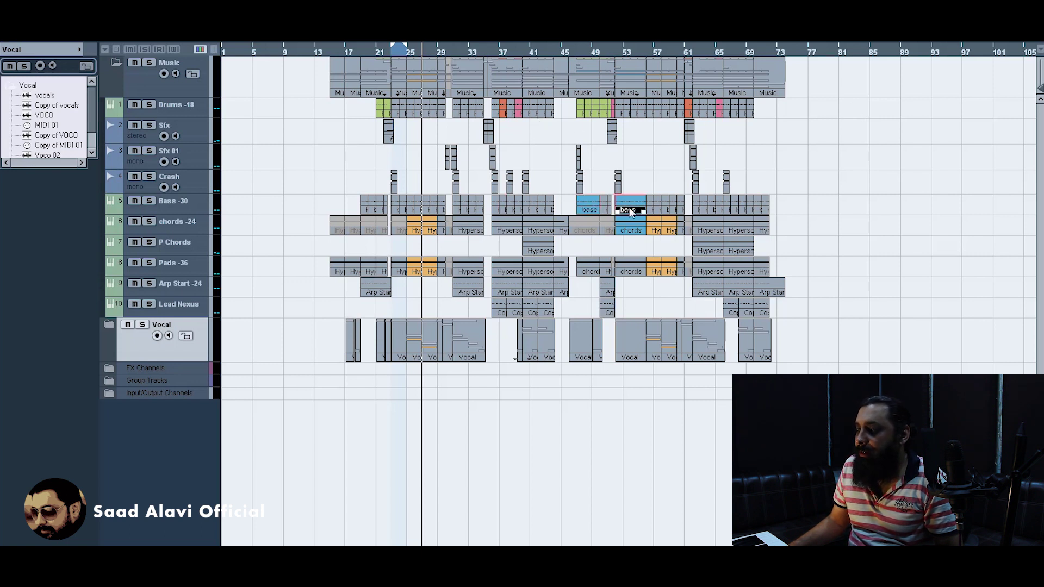
click(589, 212)
click(631, 211)
click(592, 211)
click(630, 210)
click(585, 210)
click(633, 211)
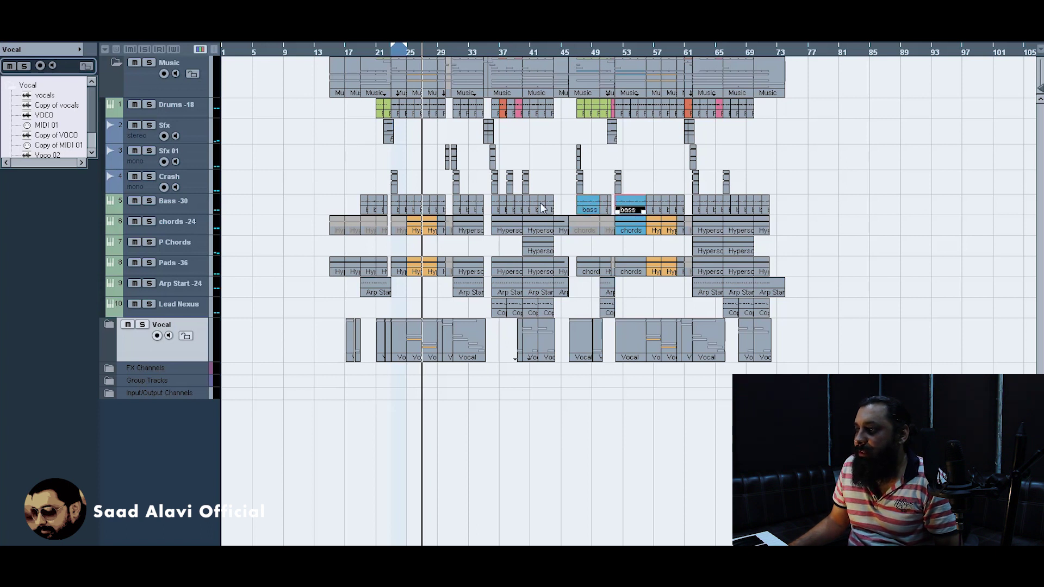
Move the playback position to about bar 23 and inspect individual parts on the Bass, chords and Arp Start tracks.
click(415, 208)
click(393, 53)
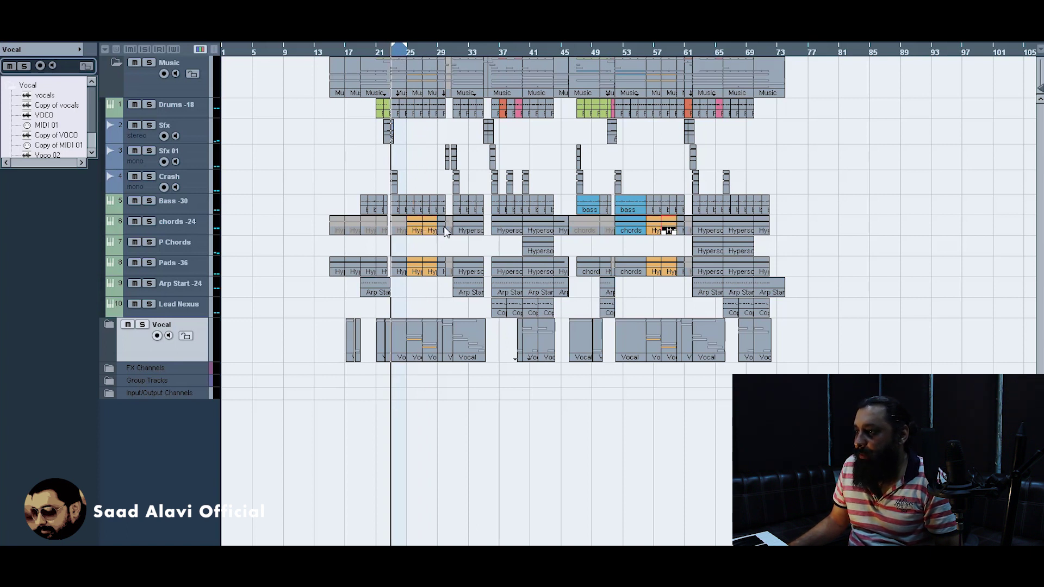
click(409, 231)
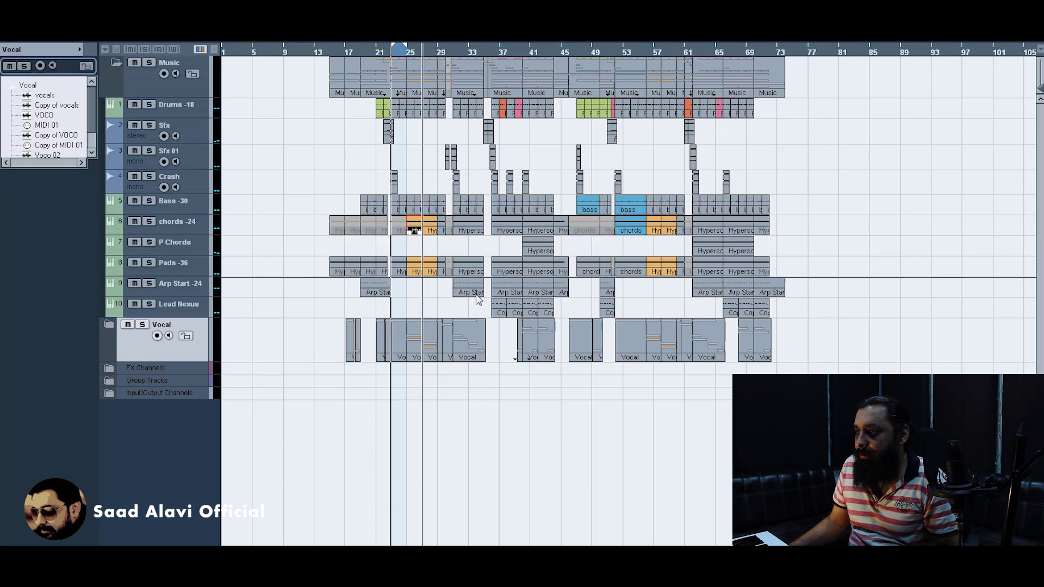
click(501, 293)
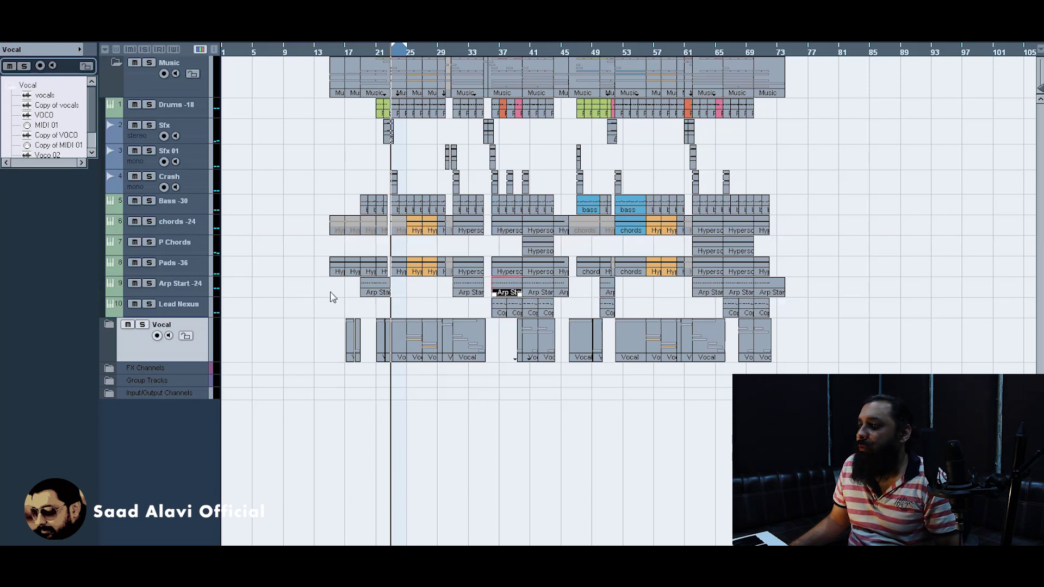
Sweep a selection across all music parts from Lead Nexus up to Drums, clear it, and sweep over them again.
drag(323, 309, 817, 112)
click(910, 148)
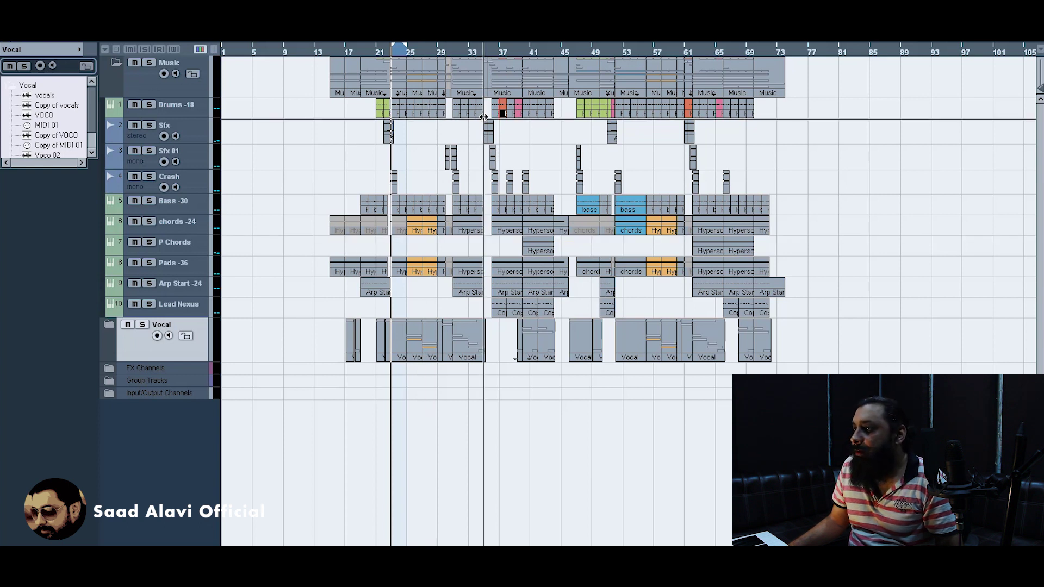
drag(310, 314, 796, 104)
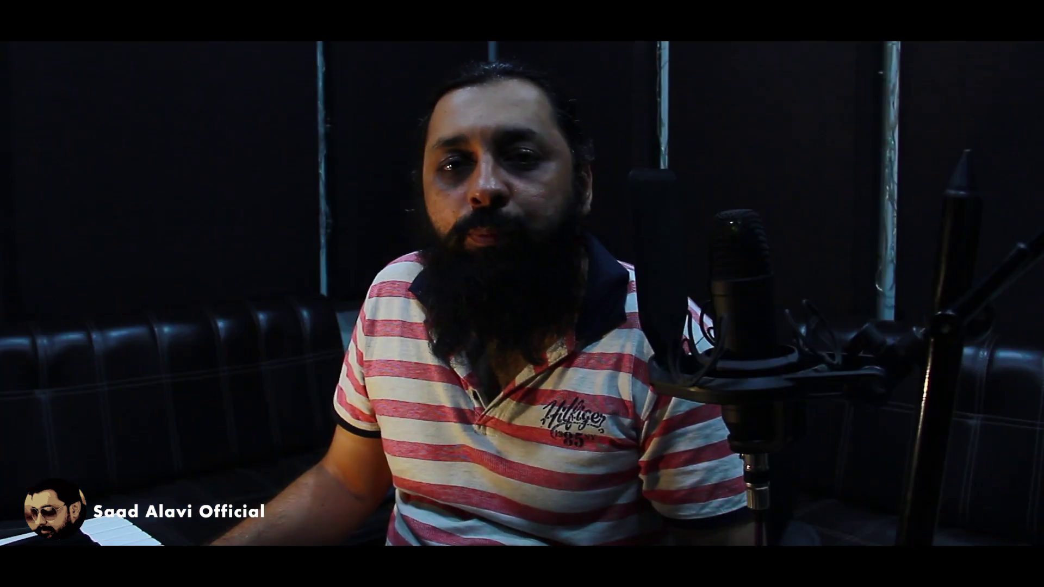